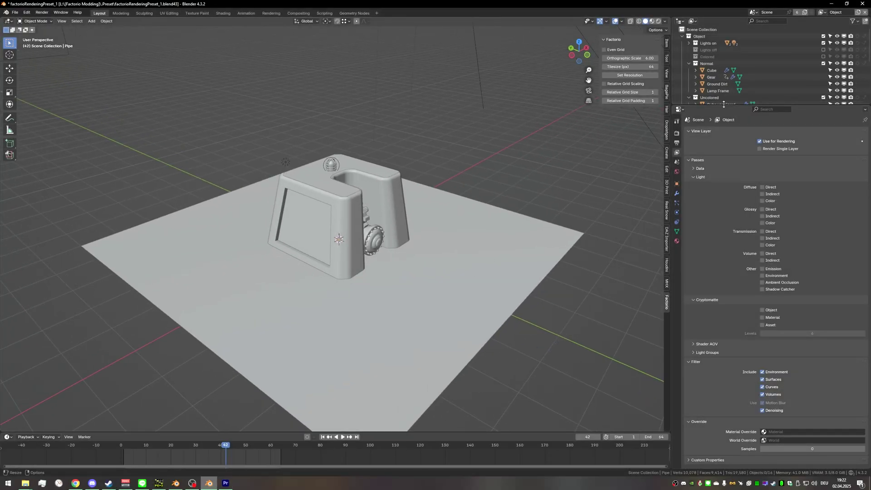
- Inspect the Color, Shadow, Light, Color Mask and WaterReflection node groups in the Compositing workspace and return to the Layout workspace
{"action": "left_click", "coordinate": [305, 12]}
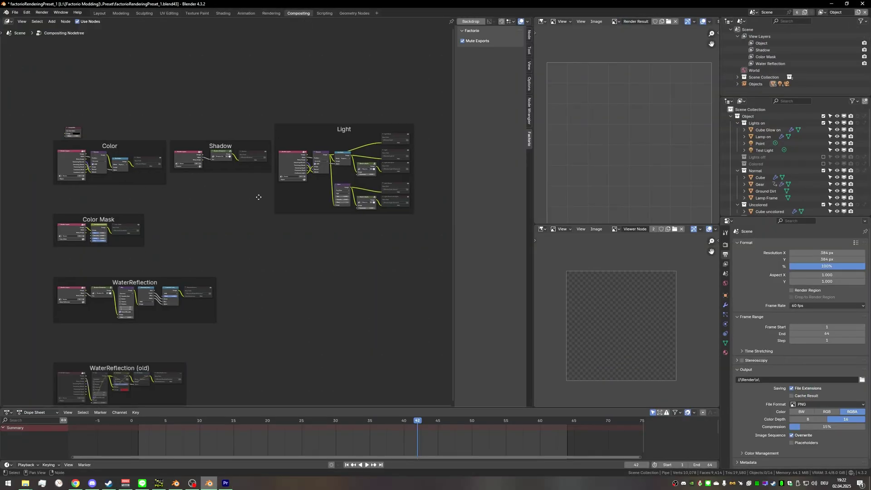
{"action": "middle_click_drag", "start_coordinate": [265, 190], "coordinate": [328, 138]}
{"action": "scroll", "coordinate": [236, 219], "scroll_direction": "up", "scroll_amount": 11}
{"action": "middle_click_drag", "start_coordinate": [150, 197], "coordinate": [160, 327]}
{"action": "scroll", "coordinate": [256, 281], "scroll_direction": "down", "scroll_amount": 4}
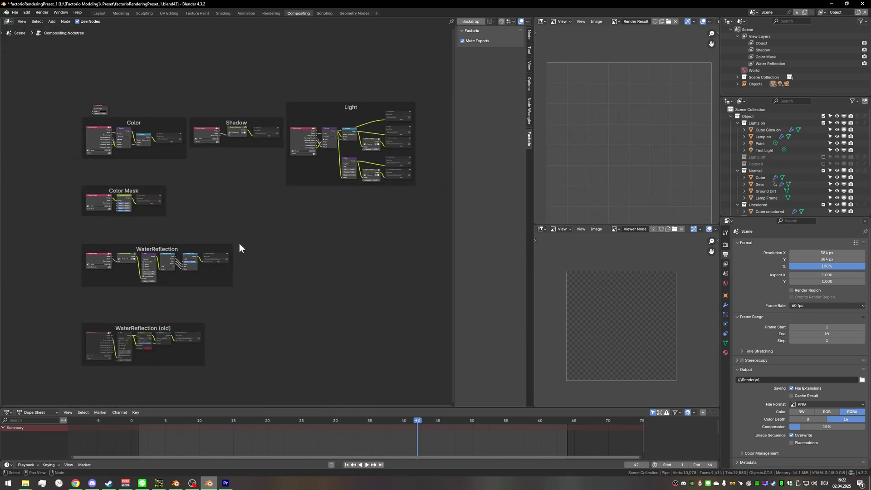
{"action": "scroll", "coordinate": [245, 248], "scroll_direction": "down", "scroll_amount": 2}
{"action": "left_click", "coordinate": [98, 12]}
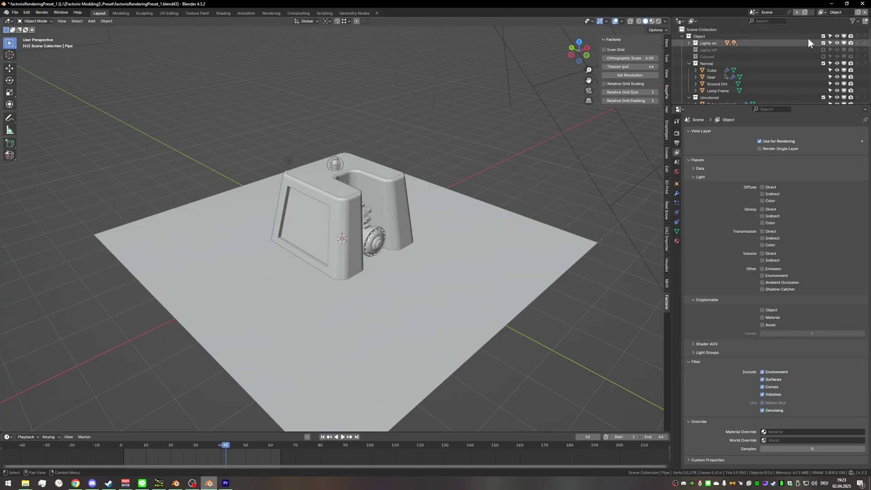
- Examine the Object view layer's settings down to the Override section, and enlarge the outliner area to show all collections
{"action": "left_click", "coordinate": [822, 12]}
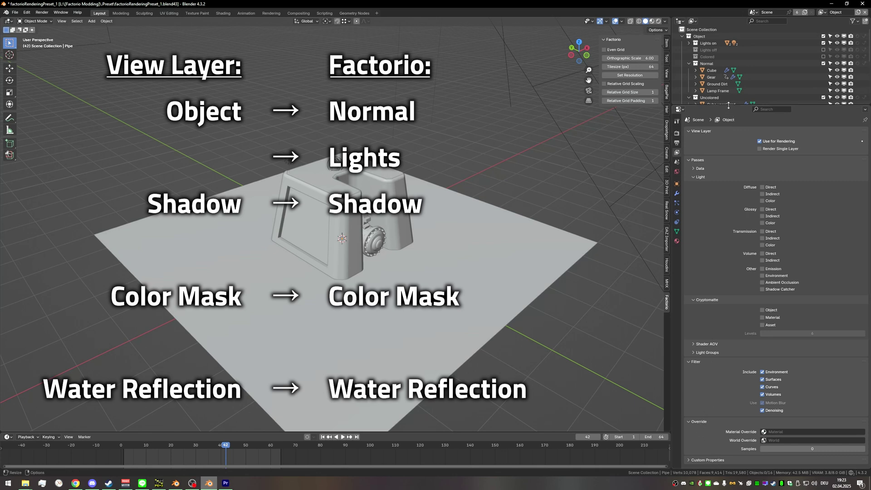
{"action": "left_click_drag", "start_coordinate": [728, 105], "coordinate": [734, 64]}
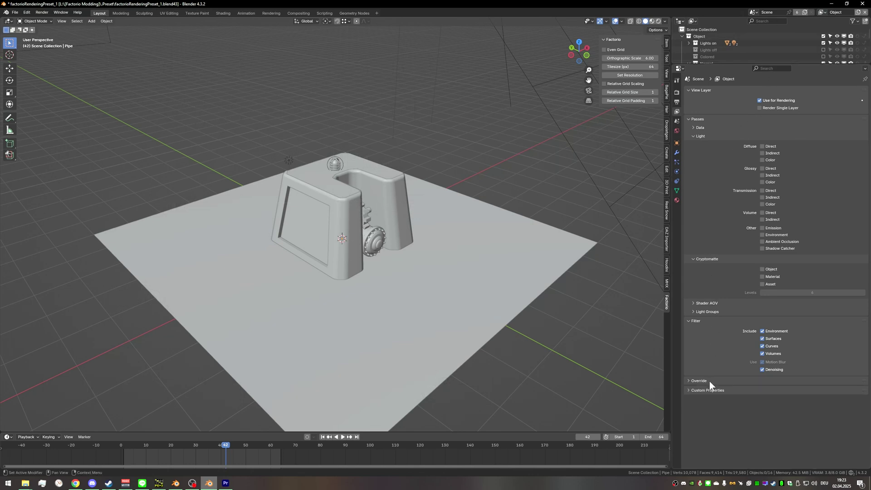
{"action": "left_click", "coordinate": [782, 390]}
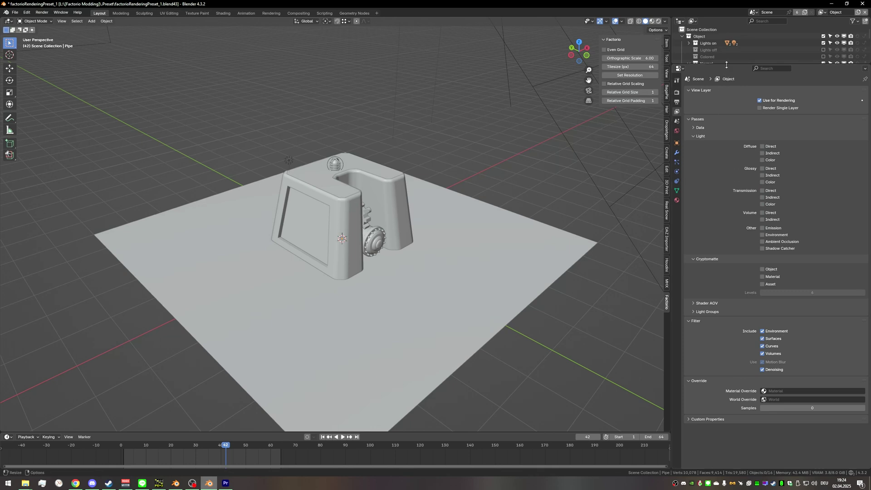
{"action": "left_click_drag", "start_coordinate": [725, 67], "coordinate": [761, 225]}
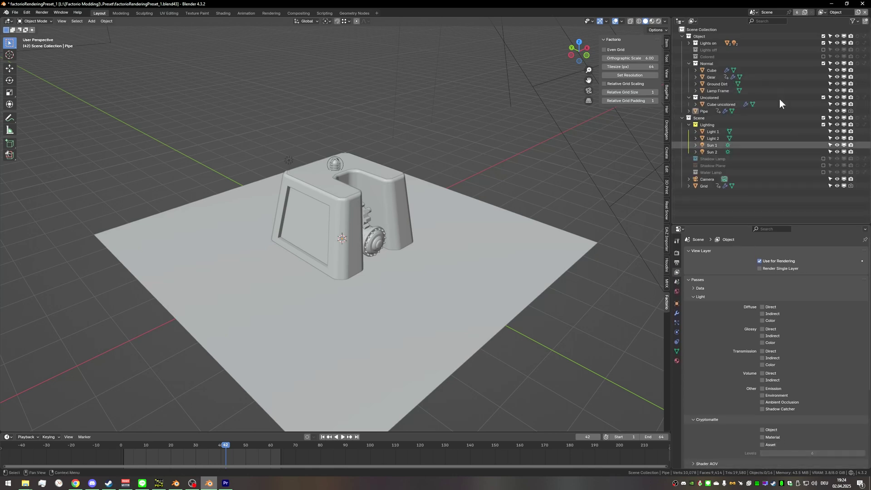
- Cycle through the view layers to compare their active collections, ending on the Water Reflection view layer
{"action": "left_click", "coordinate": [823, 12]}
{"action": "left_click", "coordinate": [799, 27]}
{"action": "left_click", "coordinate": [822, 13]}
{"action": "left_click", "coordinate": [810, 23]}
{"action": "left_click", "coordinate": [821, 13]}
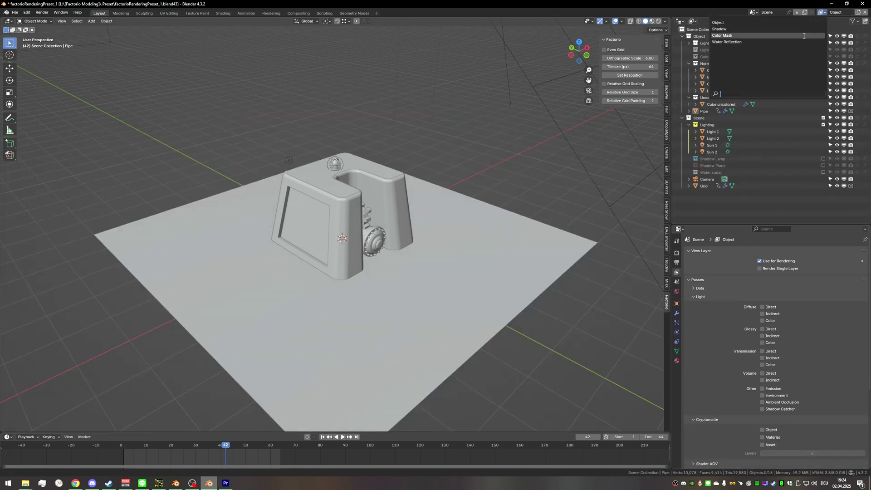
{"action": "left_click", "coordinate": [808, 35]}
{"action": "left_click", "coordinate": [821, 13]}
{"action": "left_click", "coordinate": [803, 43]}
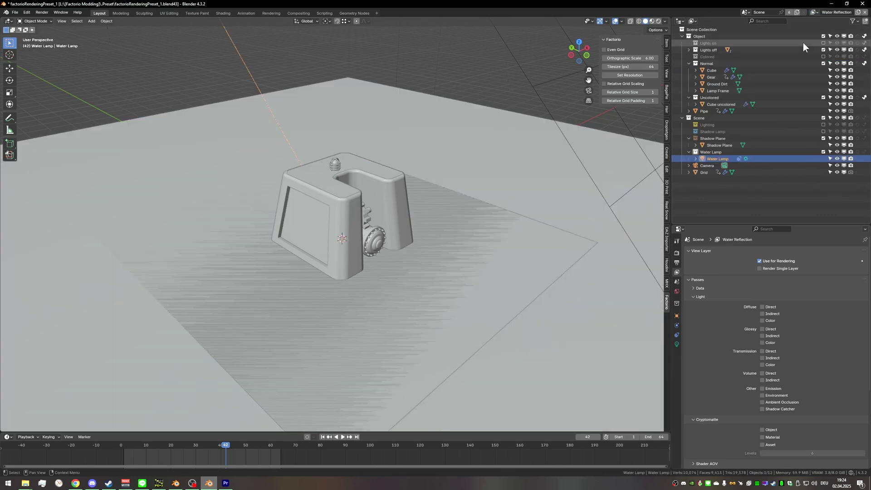
- Review the list of view layers and the options for adding a new view layer
{"action": "left_click", "coordinate": [817, 12]}
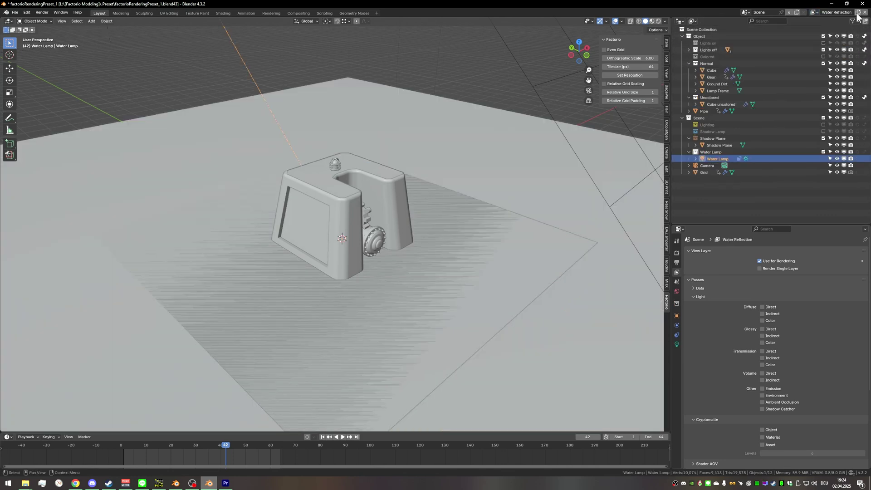
{"action": "left_click", "coordinate": [857, 12]}
{"action": "left_click", "coordinate": [832, 33]}
{"action": "left_click", "coordinate": [806, 12]}
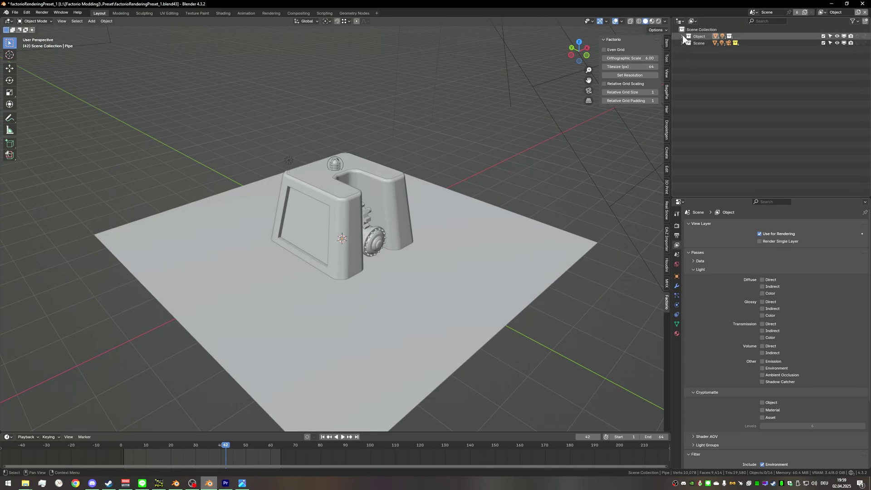
- Expand the Object and Scene collections and the Lighting sub-collection in the outliner
{"action": "left_click", "coordinate": [682, 36]}
{"action": "left_click", "coordinate": [682, 117]}
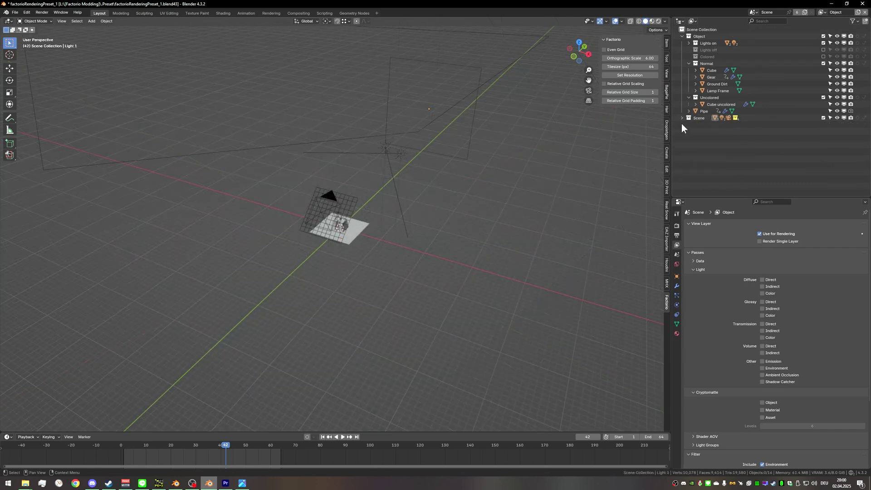
{"action": "left_click", "coordinate": [682, 118]}
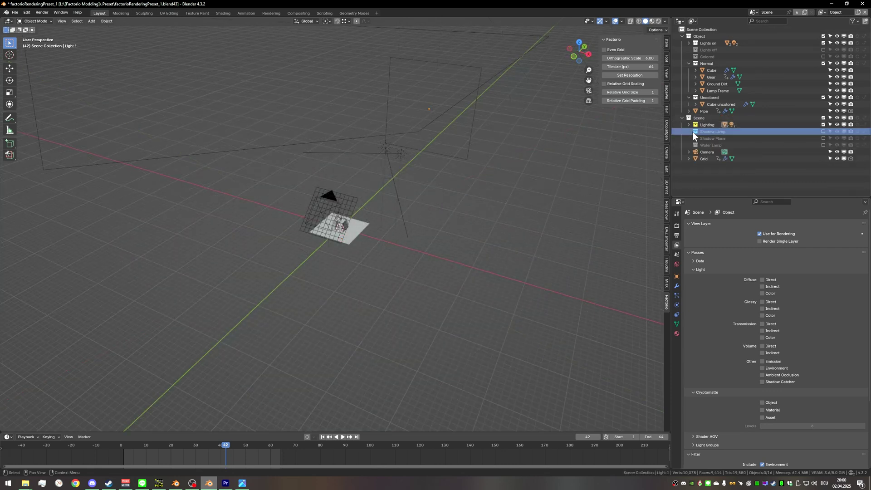
{"action": "left_click", "coordinate": [688, 125]}
- Include the Shadow Lamp, Shadow Plane and Water Lamp collections in the Object view layer
{"action": "left_click", "coordinate": [823, 159]}
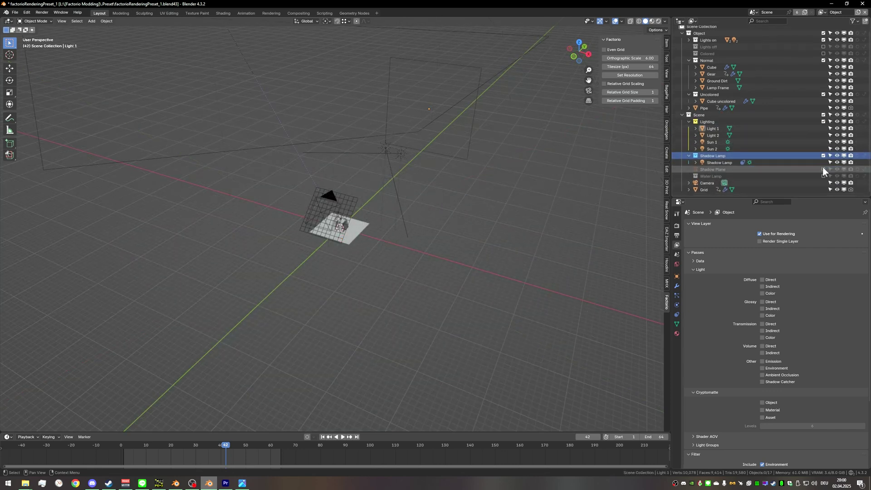
{"action": "left_click", "coordinate": [823, 172]}
{"action": "scroll", "coordinate": [820, 174], "scroll_direction": "down", "scroll_amount": 1}
{"action": "left_click", "coordinate": [823, 176]}
{"action": "scroll", "coordinate": [767, 175], "scroll_direction": "down", "scroll_amount": 1}
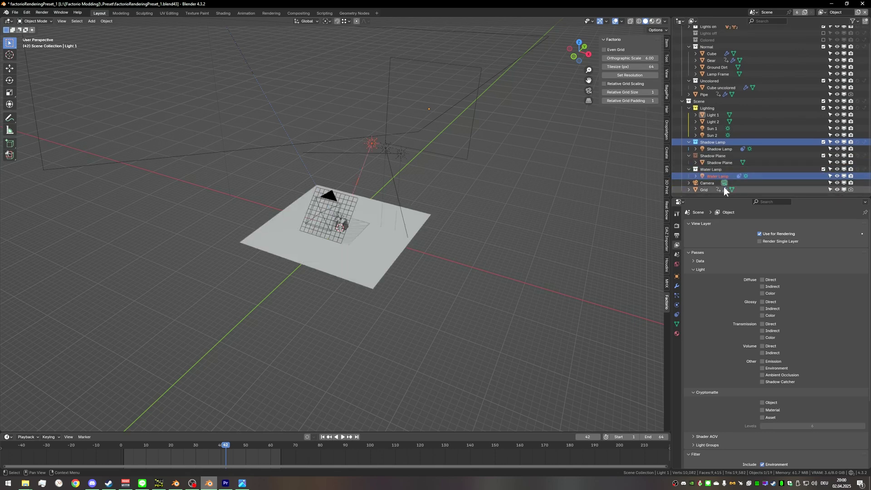
- Select the Scene collection's contents from Light 1 to Grid, clear that selection, and select the Object collection's contents from Lights on to Pipe
{"action": "left_click", "coordinate": [708, 190]}
{"action": "left_click", "coordinate": [707, 115], "text": "shift"}
{"action": "key", "text": "alt+a"}
{"action": "scroll", "coordinate": [730, 100], "scroll_direction": "up", "scroll_amount": 2}
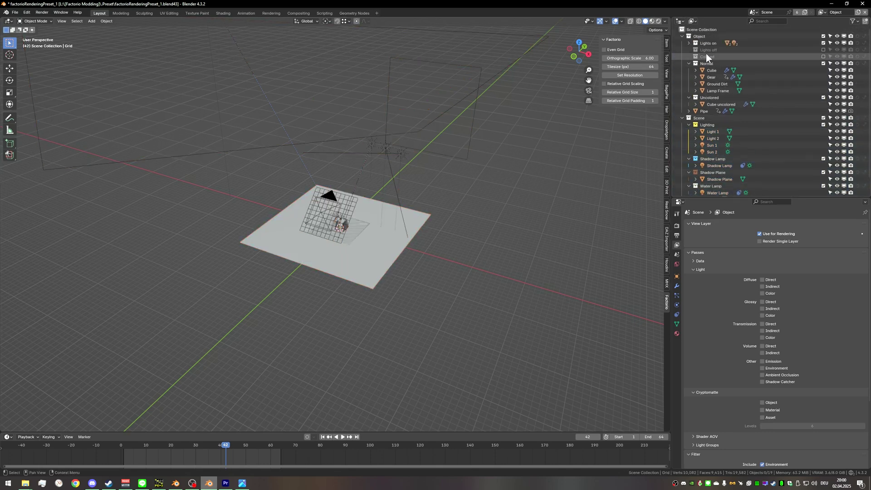
{"action": "left_click", "coordinate": [709, 41]}
{"action": "left_click", "coordinate": [701, 113], "text": "shift"}
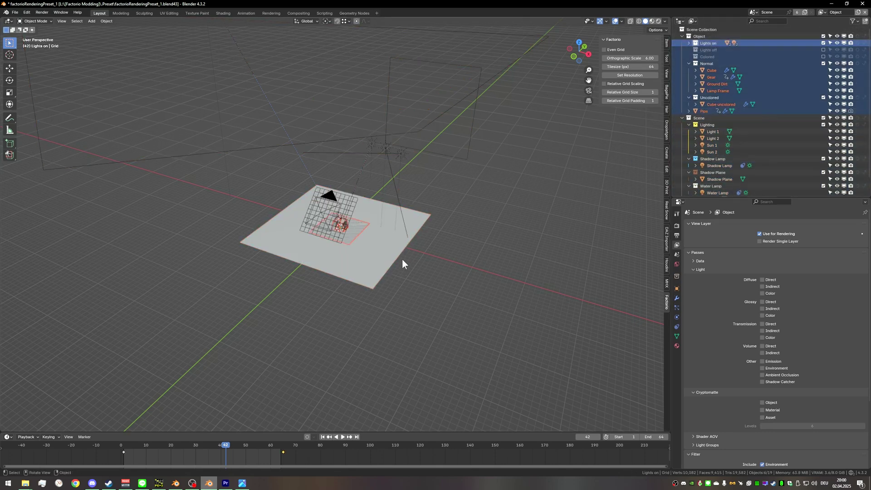
{"action": "scroll", "coordinate": [408, 260], "scroll_direction": "up", "scroll_amount": 7}
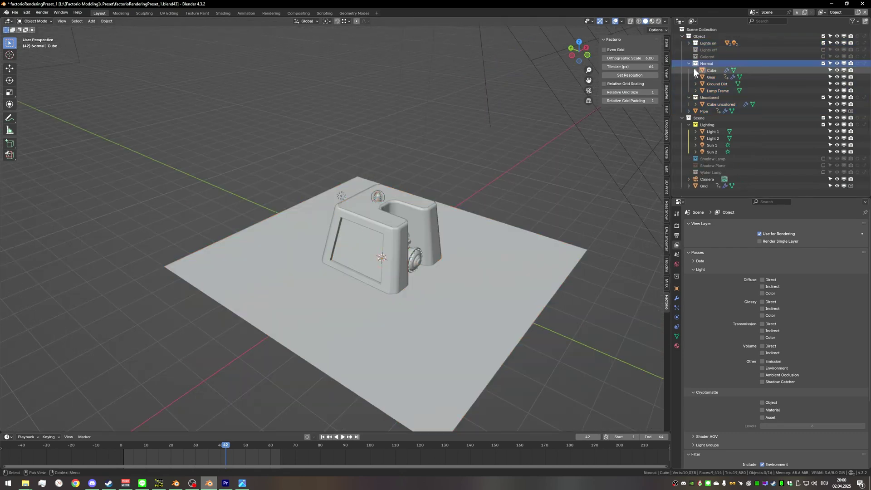
- Try to move the Normal collection's objects, Cube through Lamp Frame, upward along the Z axis
{"action": "left_click", "coordinate": [687, 64]}
{"action": "left_click", "coordinate": [687, 64]}
{"action": "left_click", "coordinate": [711, 70]}
{"action": "left_click", "coordinate": [714, 90], "text": "shift"}
{"action": "key", "text": "g"}
{"action": "key", "text": "z"}
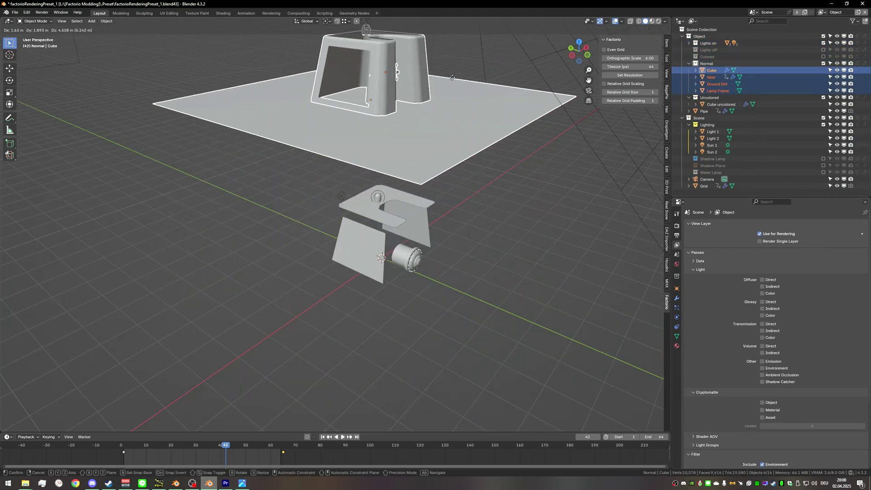
{"action": "right_click", "coordinate": [450, 68]}
{"action": "scroll", "coordinate": [502, 211], "scroll_direction": "up", "scroll_amount": 3}
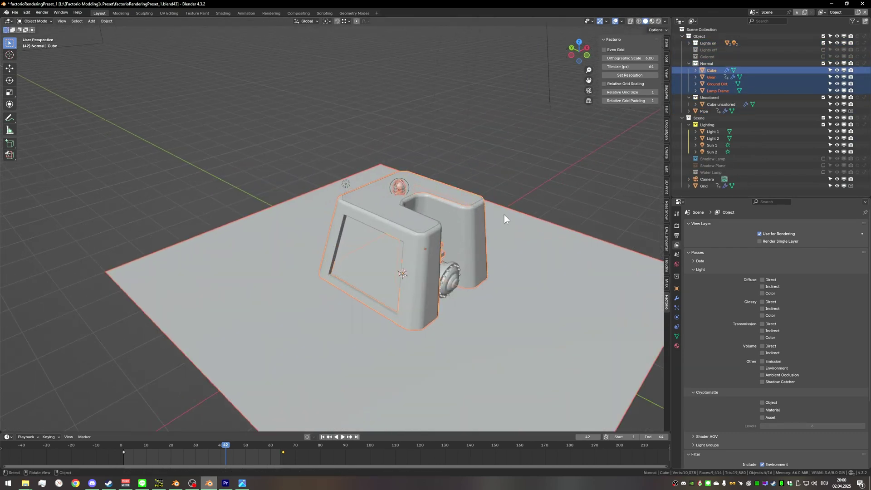
- Try to lift the Cube uncolored object off the model along the Z axis
{"action": "left_click", "coordinate": [721, 104]}
{"action": "scroll", "coordinate": [492, 236], "scroll_direction": "up", "scroll_amount": 2}
{"action": "key", "text": "g"}
{"action": "key", "text": "z"}
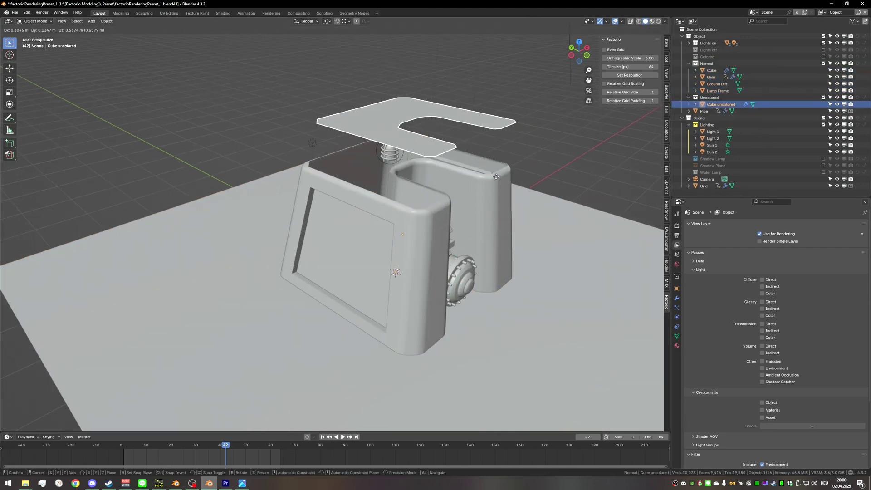
{"action": "right_click", "coordinate": [567, 137]}
{"action": "middle_click_drag", "start_coordinate": [542, 111], "coordinate": [496, 132], "text": "shift"}
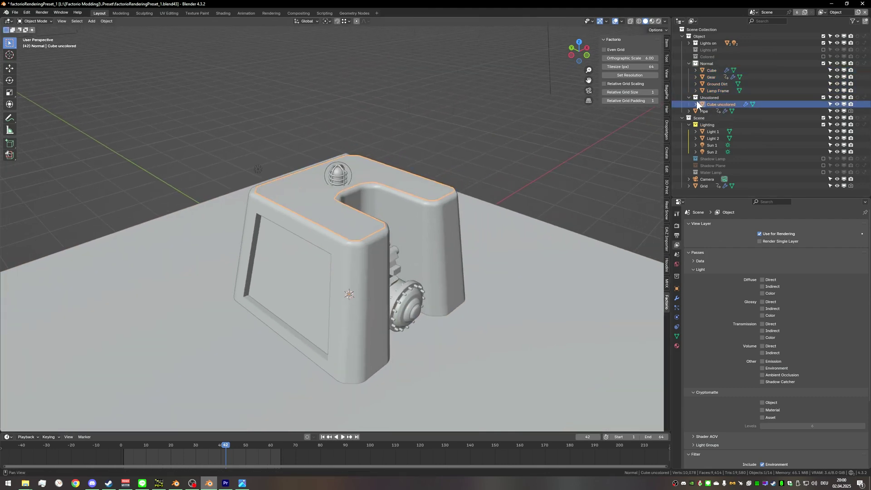
- Include the Colored collection in the Object view layer and try to move its Cube Mask object along the Z axis
{"action": "left_click", "coordinate": [822, 56]}
{"action": "left_click", "coordinate": [722, 63]}
{"action": "scroll", "coordinate": [515, 195], "scroll_direction": "up", "scroll_amount": 2}
{"action": "key", "text": "g"}
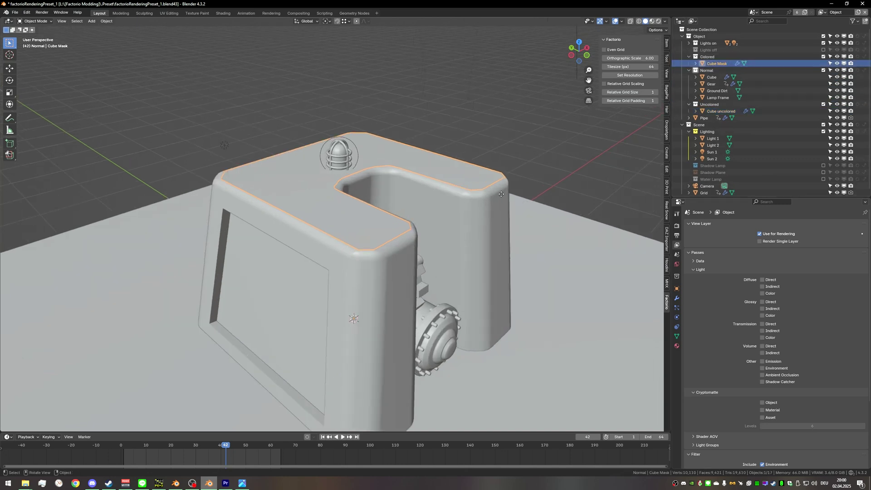
{"action": "key", "text": "z"}
{"action": "right_click", "coordinate": [515, 127]}
- Try to move the Cube uncolored object again for comparison with Cube Mask
{"action": "left_click", "coordinate": [718, 110]}
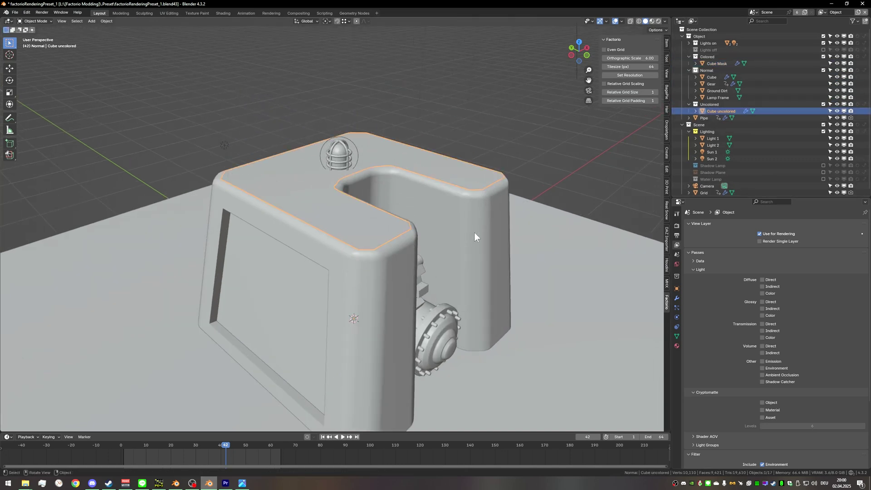
{"action": "key", "text": "g"}
{"action": "key", "text": "Escape"}
- Select the Colored and Uncolored collections and check their inclusion in the Water Reflection and Color Mask view layers, including the Normal collection's holdout
{"action": "left_click", "coordinate": [721, 57]}
{"action": "left_click", "coordinate": [709, 104], "text": "ctrl"}
{"action": "left_click", "coordinate": [822, 12]}
{"action": "left_click", "coordinate": [758, 41]}
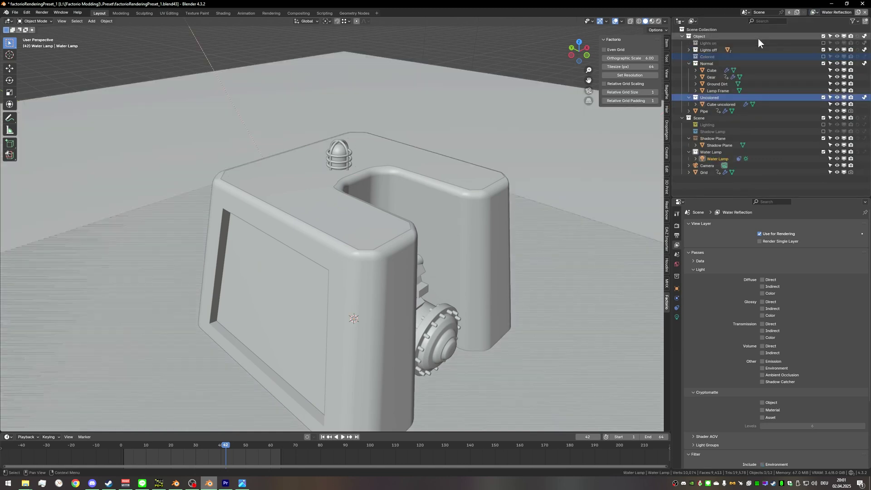
{"action": "left_click", "coordinate": [814, 12]}
{"action": "left_click", "coordinate": [748, 35]}
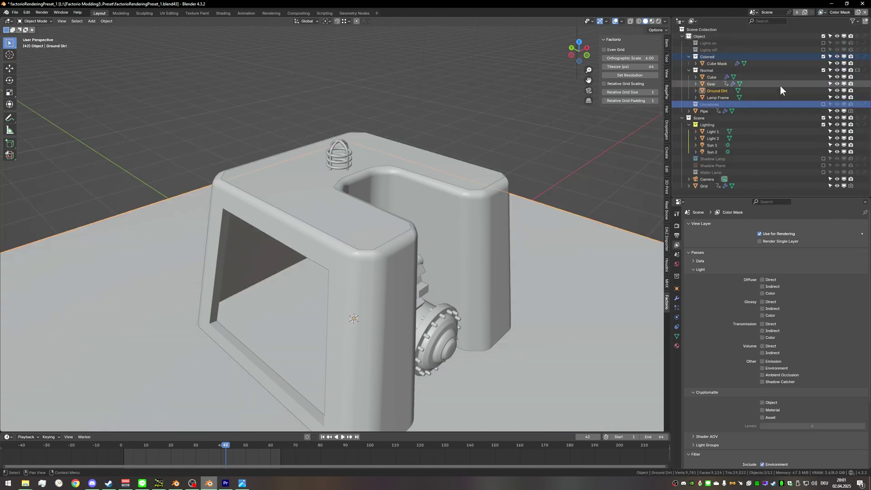
{"action": "left_click", "coordinate": [856, 70]}
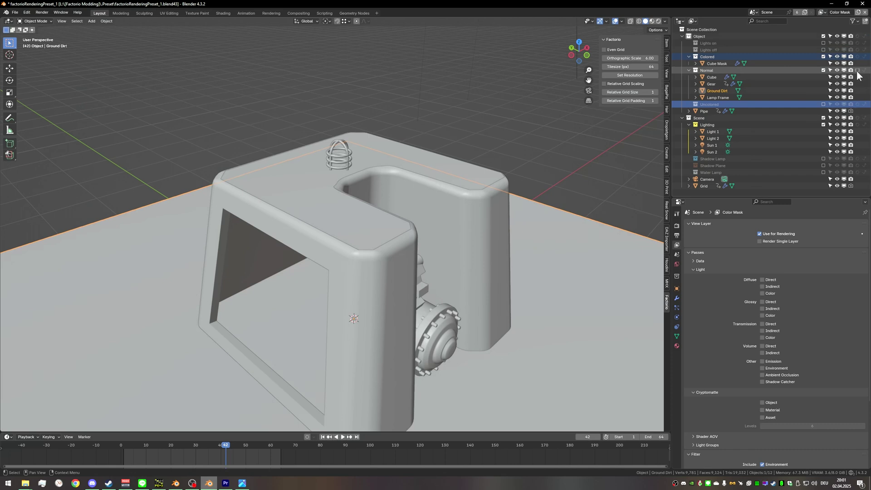
- Check the collections in the Shadow view layer and return to the Object view layer
{"action": "left_click", "coordinate": [831, 12]}
{"action": "left_click", "coordinate": [796, 29]}
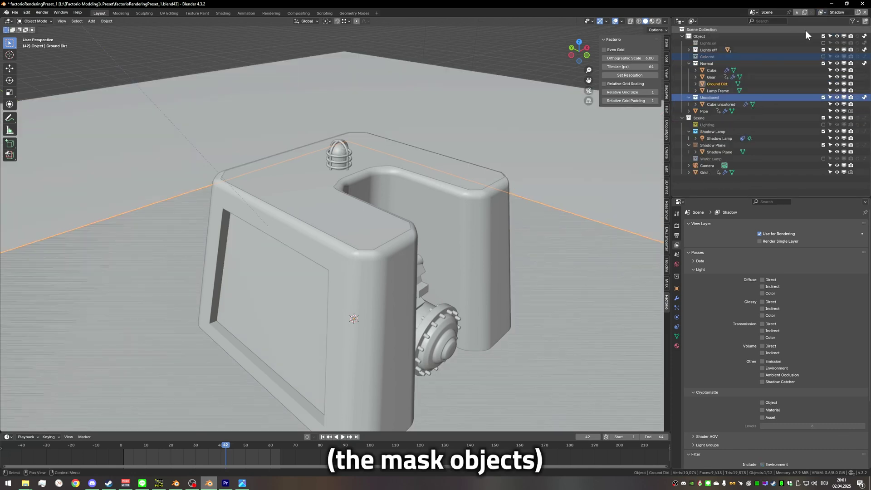
{"action": "left_click", "coordinate": [820, 13]}
{"action": "left_click", "coordinate": [787, 23]}
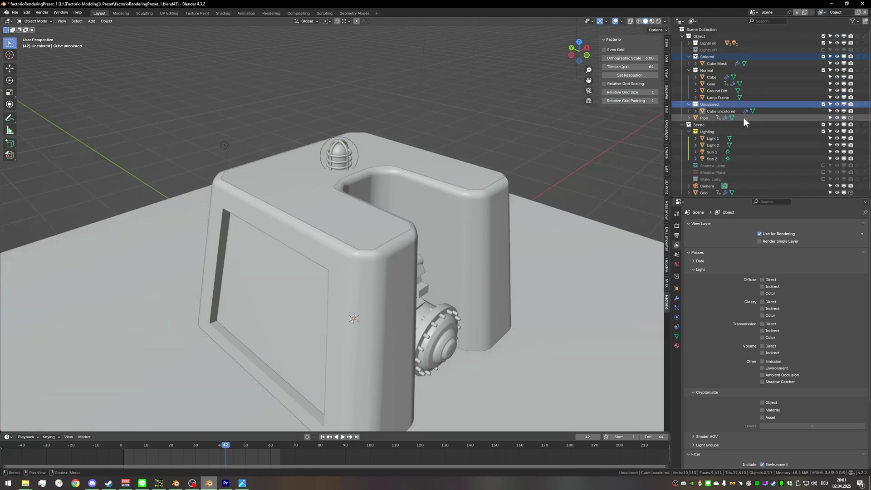
- Activate the Shadow view layer and preview it with rendered viewport shading
{"action": "left_click", "coordinate": [824, 12]}
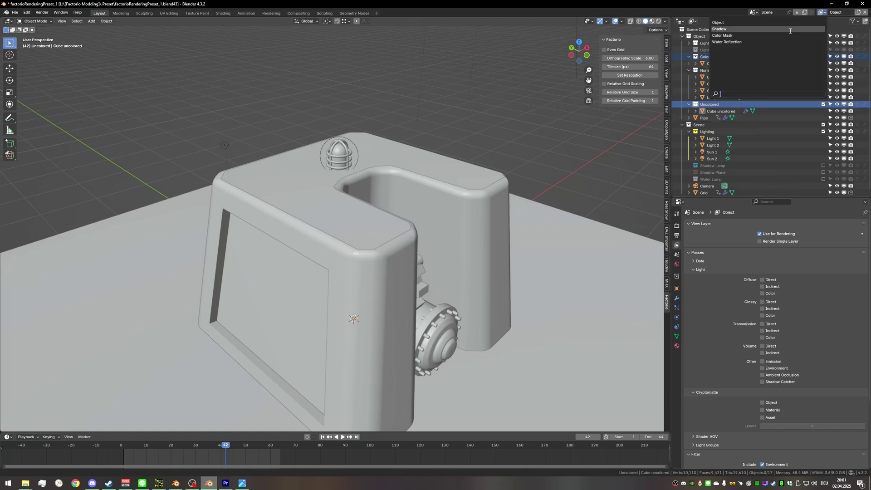
{"action": "left_click", "coordinate": [789, 29]}
{"action": "key", "text": "z"}
{"action": "left_click", "coordinate": [508, 150]}
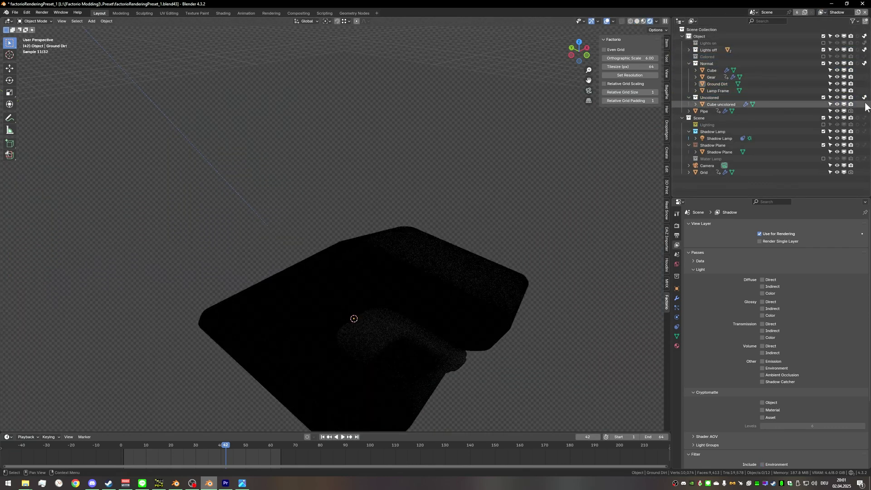
{"action": "scroll", "coordinate": [460, 181], "scroll_direction": "down", "scroll_amount": 5}
- Return to the Object view layer and select the Lights on collection's objects from Cube Glow on to Test Light
{"action": "left_click", "coordinate": [822, 12]}
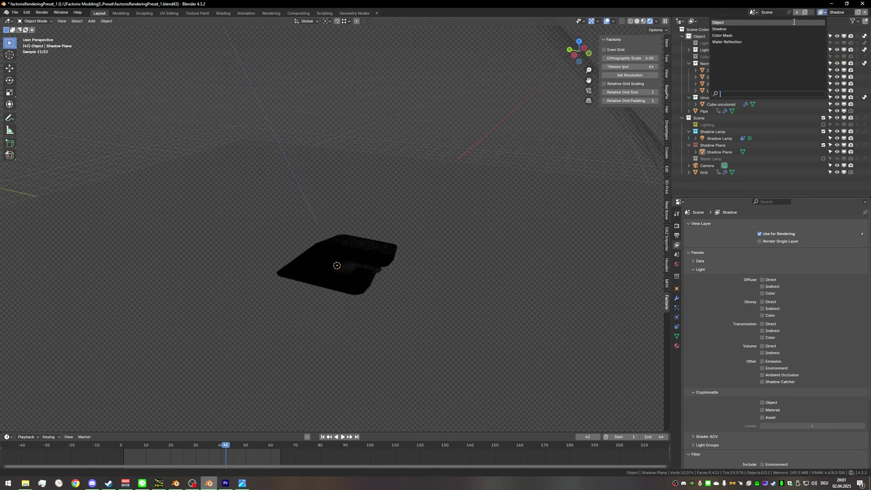
{"action": "left_click", "coordinate": [717, 22]}
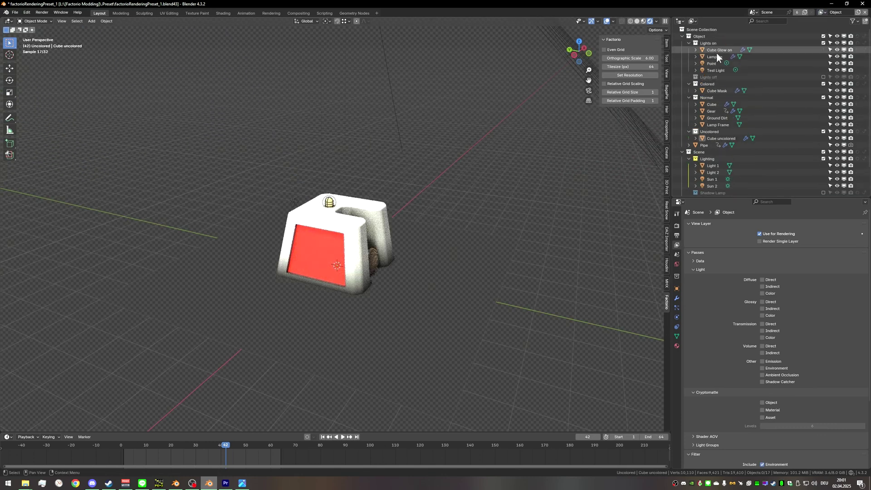
{"action": "scroll", "coordinate": [516, 186], "scroll_direction": "up", "scroll_amount": 3}
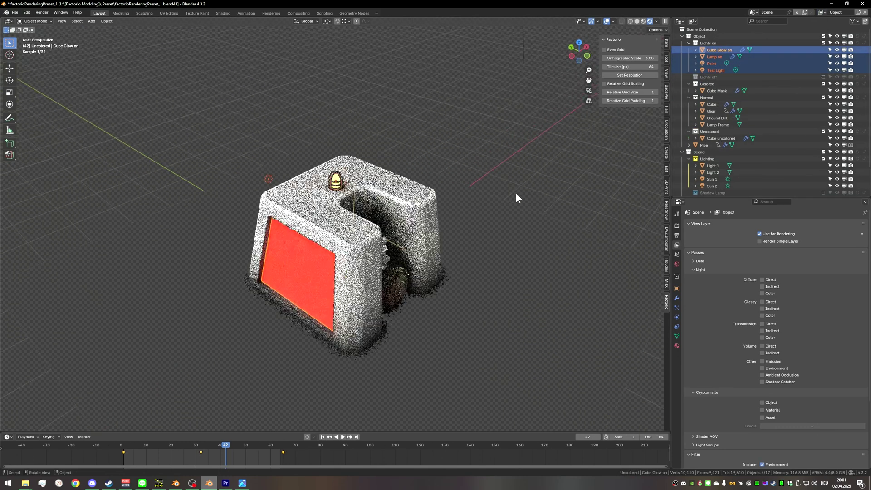
{"action": "scroll", "coordinate": [534, 194], "scroll_direction": "up", "scroll_amount": 1}
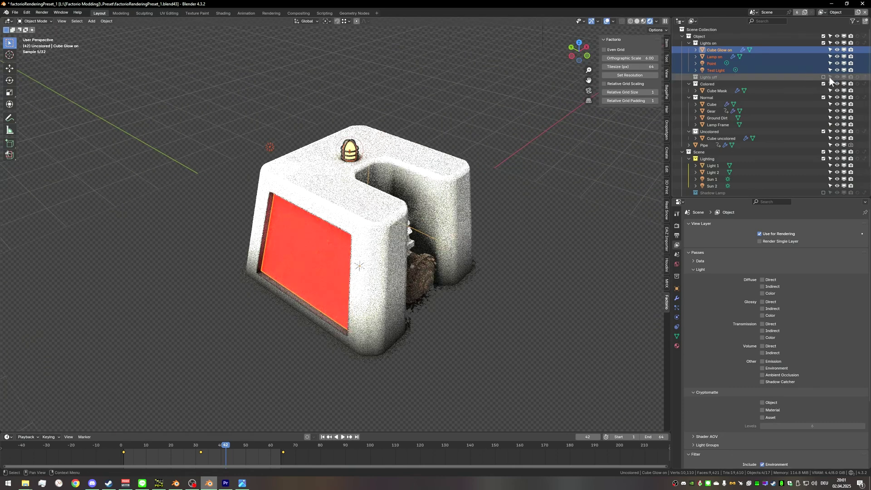
- Include the Lights off collection in the Object view layer and select its Cube Glow off and Lamp off objects
{"action": "left_click", "coordinate": [823, 78]}
{"action": "left_click", "coordinate": [707, 77]}
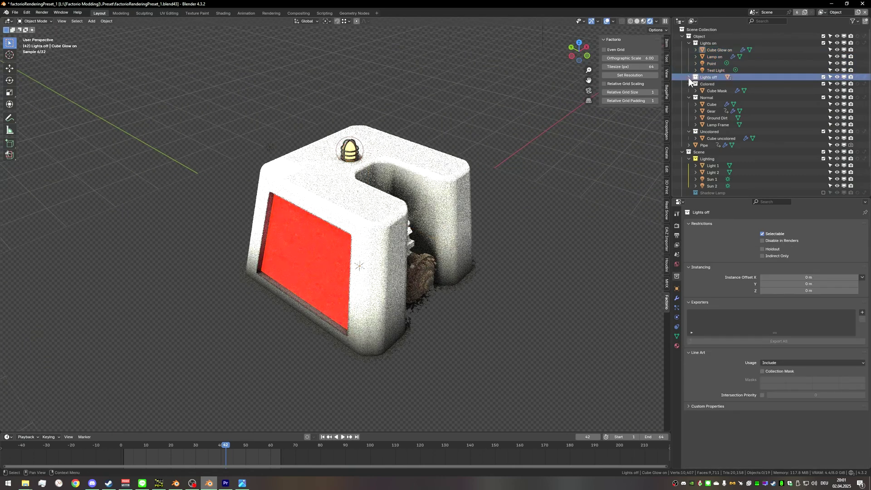
{"action": "left_click", "coordinate": [689, 77]}
{"action": "left_click", "coordinate": [713, 86]}
{"action": "left_click", "coordinate": [711, 91], "text": "shift"}
{"action": "middle_click_drag", "start_coordinate": [477, 244], "coordinate": [457, 254]}
{"action": "key", "text": "g"}
{"action": "right_click", "coordinate": [490, 119]}
{"action": "key", "text": "h"}
- Activate the Water Reflection view layer and examine how the object renders from below
{"action": "left_click", "coordinate": [822, 12]}
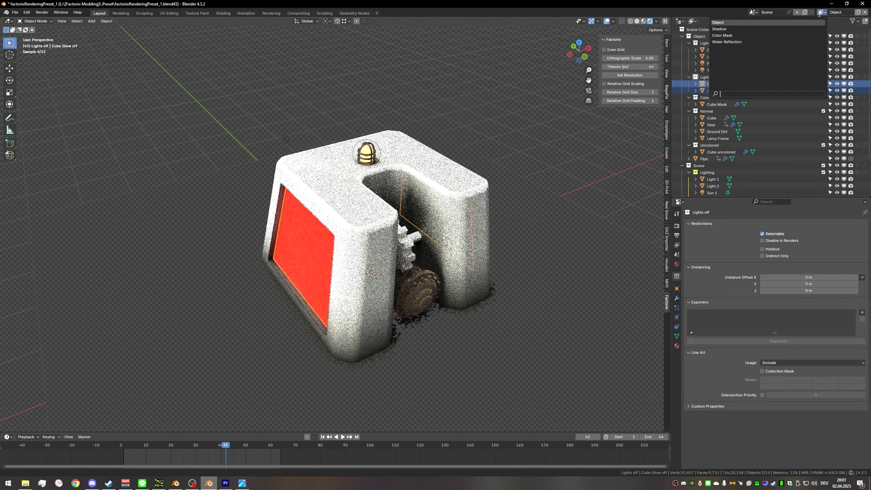
{"action": "left_click", "coordinate": [764, 42]}
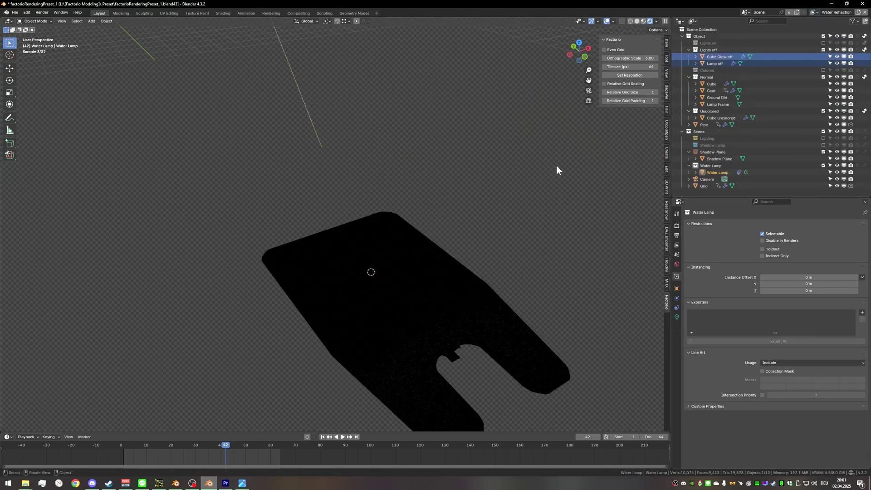
{"action": "middle_click_drag", "start_coordinate": [556, 165], "coordinate": [559, 170]}
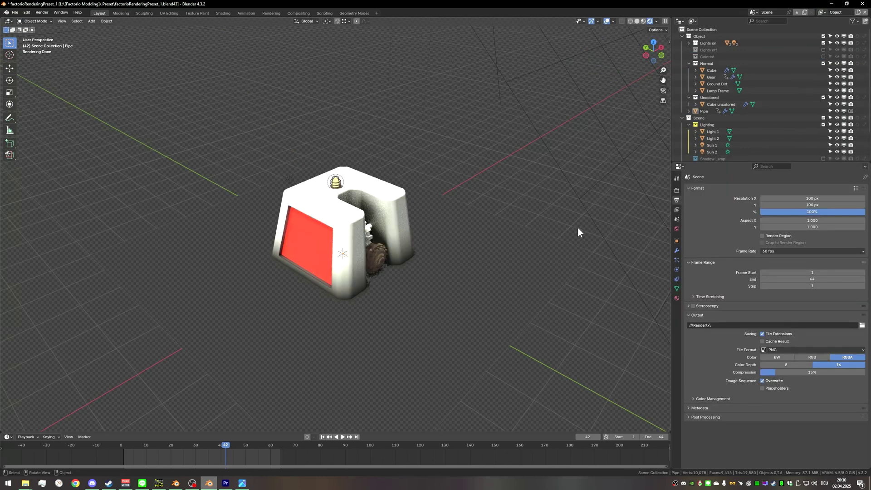
- Show the Factorio tools and apply the calculated render resolution of 384 x 384 px
{"action": "key", "text": "n"}
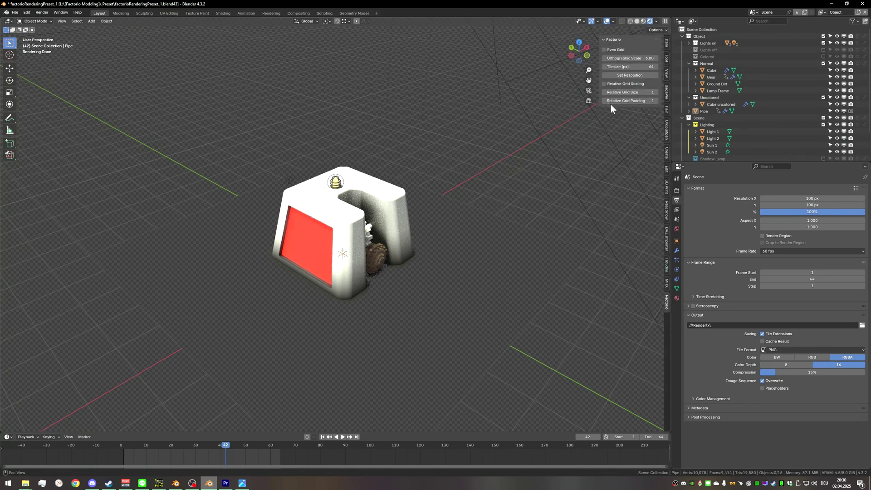
{"action": "left_click", "coordinate": [626, 77]}
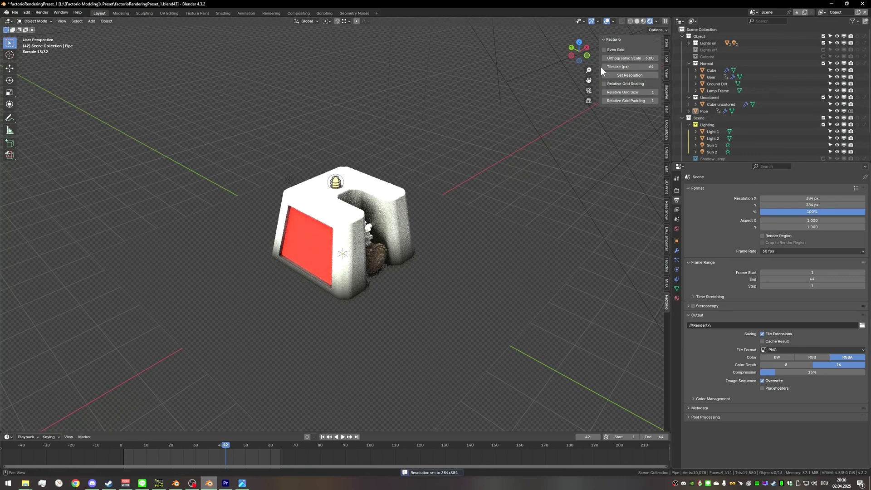
- Try a tile size of 32 px and test changing the orthographic scale in the Factorio settings
{"action": "left_click", "coordinate": [629, 59]}
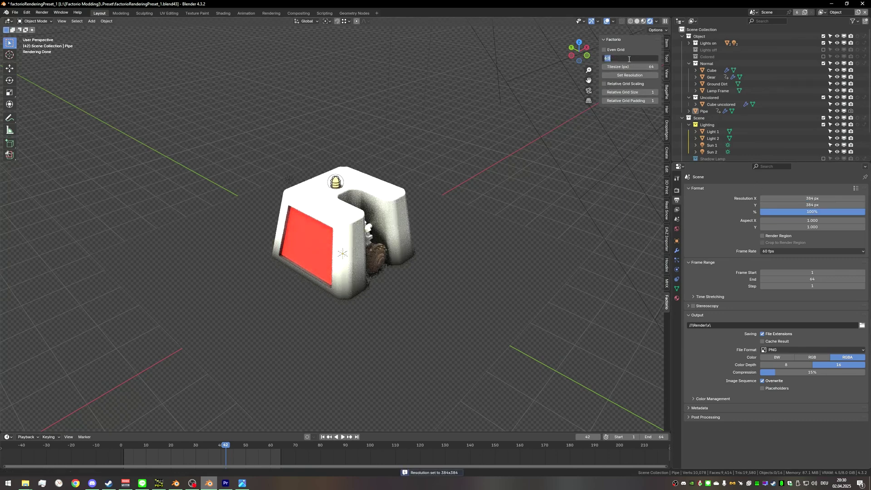
{"action": "key", "text": "Return"}
{"action": "left_click", "coordinate": [630, 66]}
{"action": "type", "text": "32"}
{"action": "key", "text": "Return"}
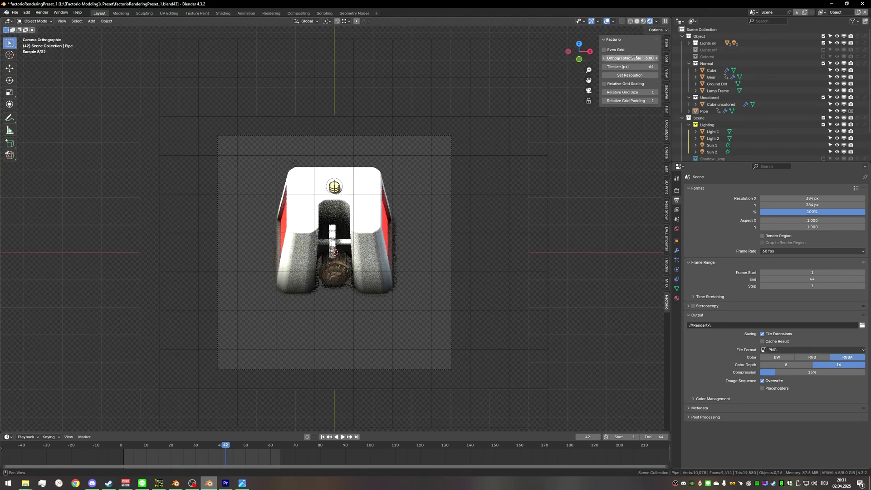
{"action": "left_click_drag", "start_coordinate": [689, 58], "coordinate": [645, 58]}
{"action": "left_click", "coordinate": [634, 57]}
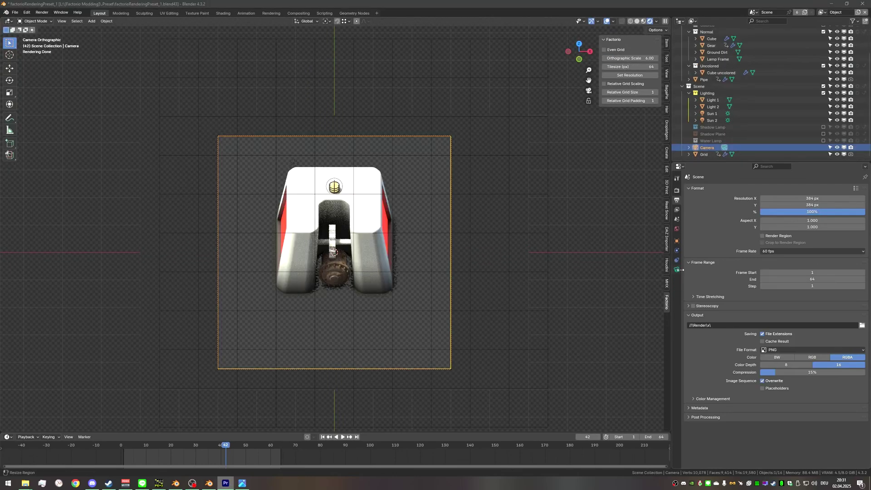
- Examine the driver on the camera's Orthographic Scale and the options for its Shift X and Y values
{"action": "left_click", "coordinate": [676, 269]}
{"action": "right_click", "coordinate": [802, 223]}
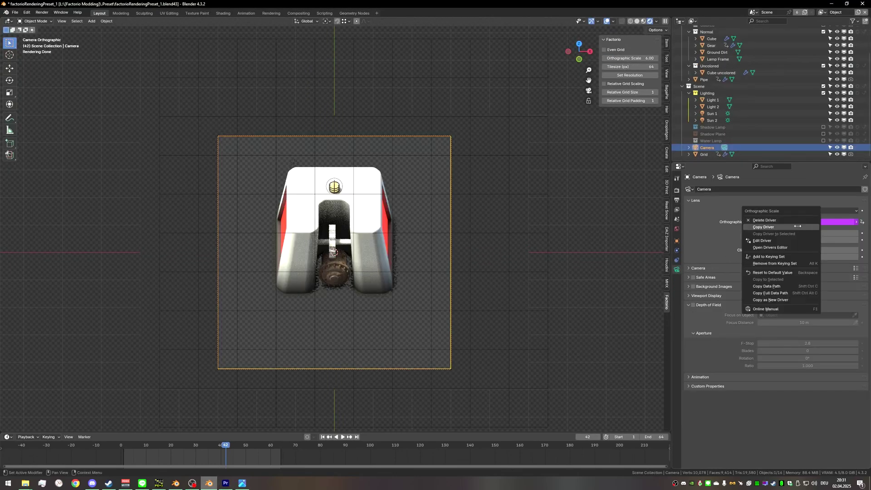
{"action": "left_click", "coordinate": [774, 244]}
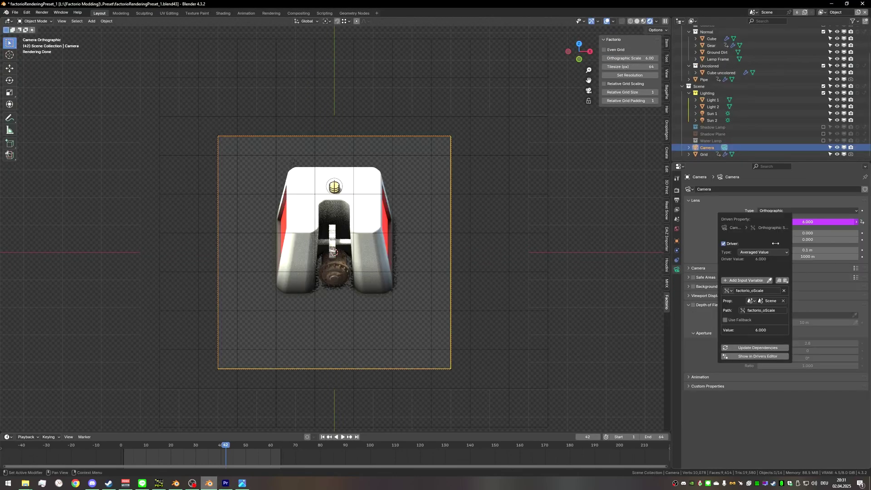
{"action": "right_click", "coordinate": [813, 232]}
{"action": "left_click", "coordinate": [788, 301]}
{"action": "right_click", "coordinate": [801, 240]}
{"action": "left_click", "coordinate": [783, 257]}
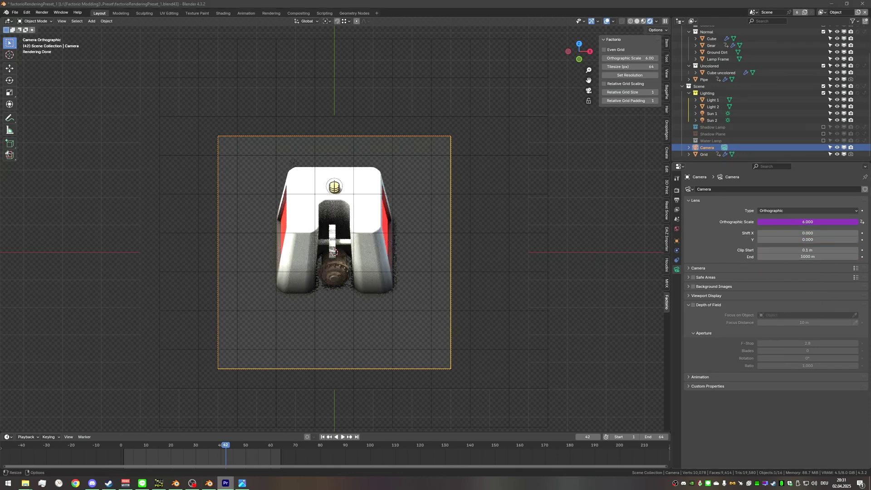
{"action": "left_click", "coordinate": [397, 4]}
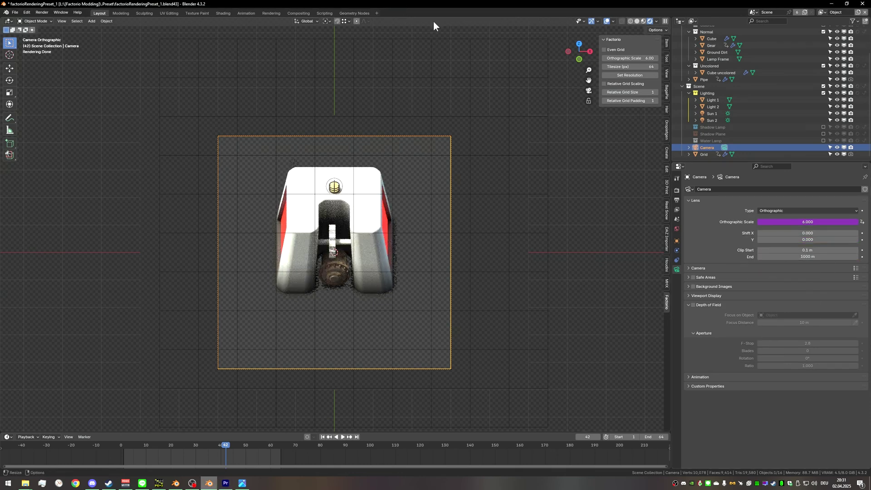
- Test a smaller Factorio orthographic scale of about 4.59 in the camera view and set it back to 6
{"action": "left_click_drag", "start_coordinate": [629, 58], "coordinate": [610, 58]}
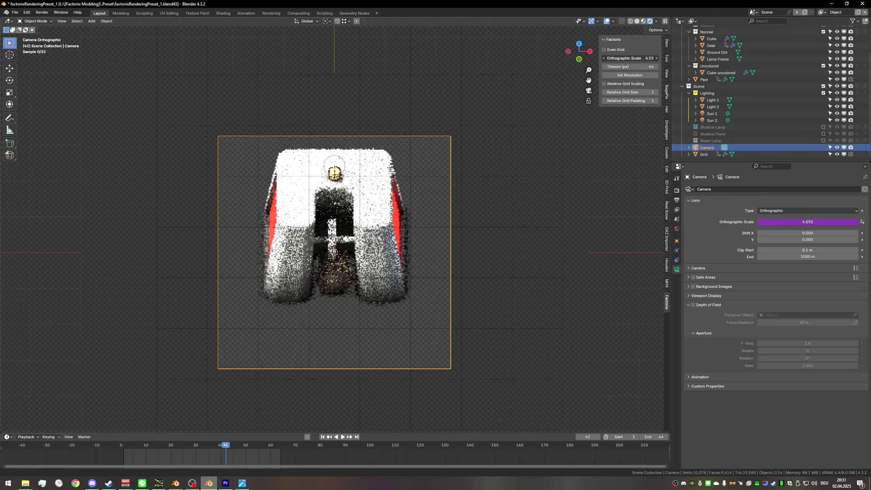
{"action": "mouse_move", "coordinate": [642, 58]}
{"action": "left_mouse_down"}
{"action": "mouse_move", "coordinate": [655, 58]}
{"action": "mouse_move", "coordinate": [641, 56]}
{"action": "left_mouse_up"}
{"action": "left_click", "coordinate": [643, 58]}
{"action": "type", "text": "6"}
{"action": "key", "text": "Return"}
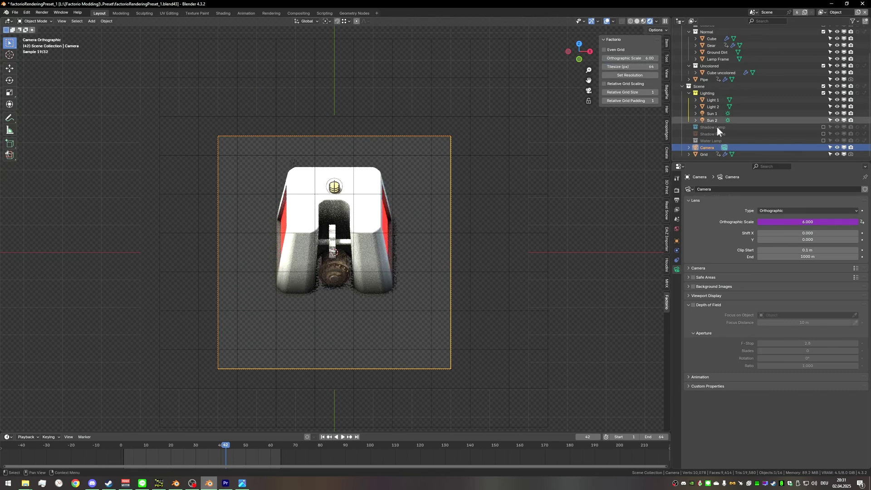
- Select the Grid object and examine the driven inputs of its Ortho Grid modifier
{"action": "left_click", "coordinate": [704, 154]}
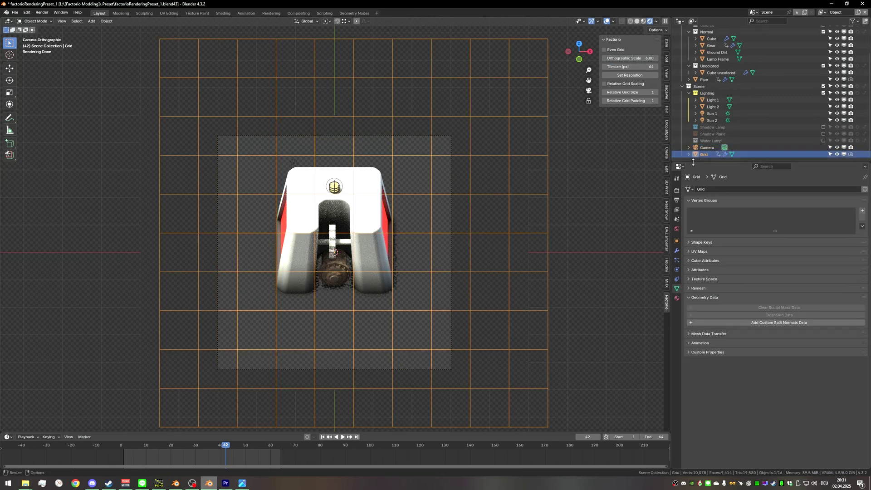
{"action": "scroll", "coordinate": [501, 244], "scroll_direction": "down", "scroll_amount": 1}
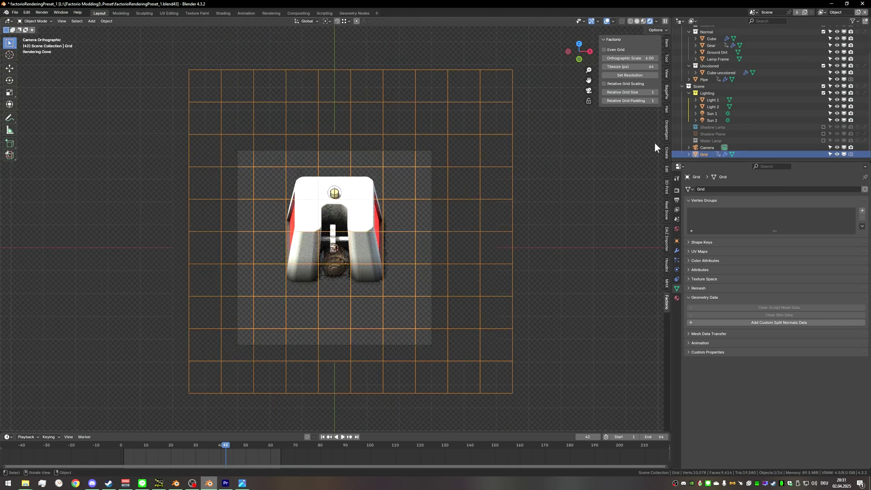
{"action": "left_click", "coordinate": [676, 251]}
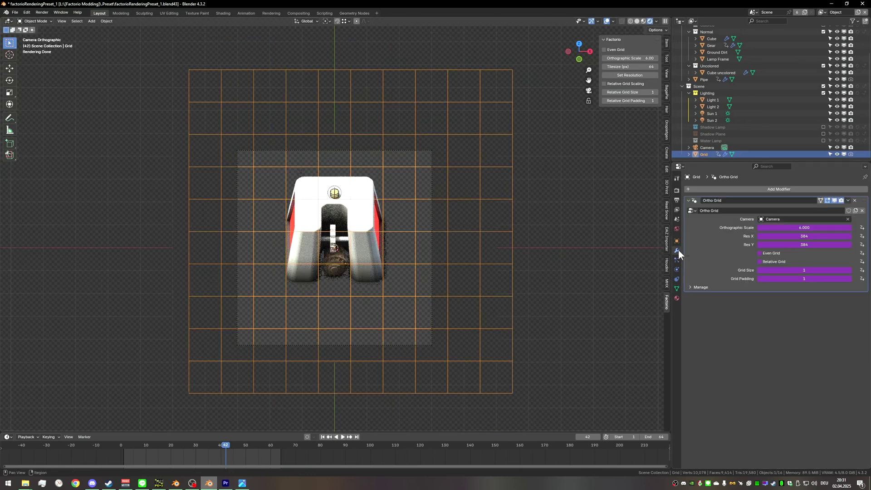
- Test the grid at an orthographic scale of about 10.58 with Even Grid toggled on and off, and restore the scale to 6
{"action": "left_click_drag", "start_coordinate": [633, 57], "coordinate": [671, 58]}
{"action": "left_click", "coordinate": [614, 49]}
{"action": "left_click", "coordinate": [614, 49]}
{"action": "left_click", "coordinate": [614, 49]}
{"action": "left_click", "coordinate": [614, 49]}
{"action": "left_click", "coordinate": [636, 57]}
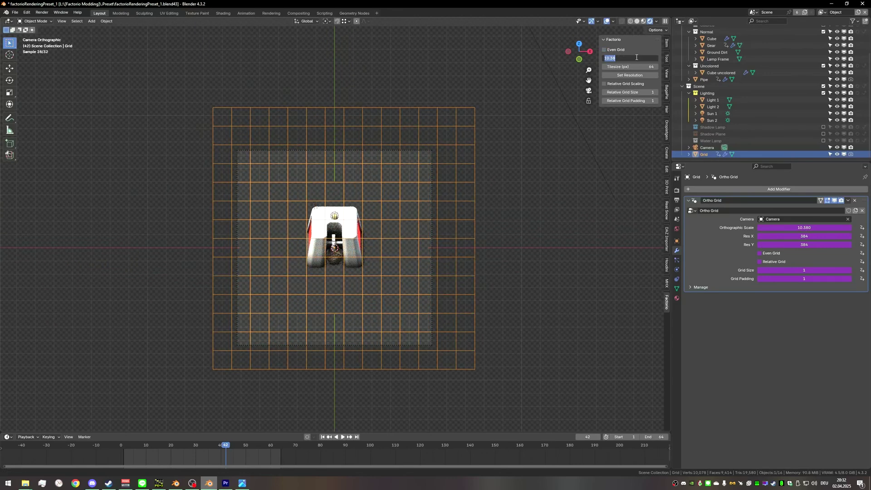
{"action": "type", "text": "6"}
{"action": "key", "text": "Return"}
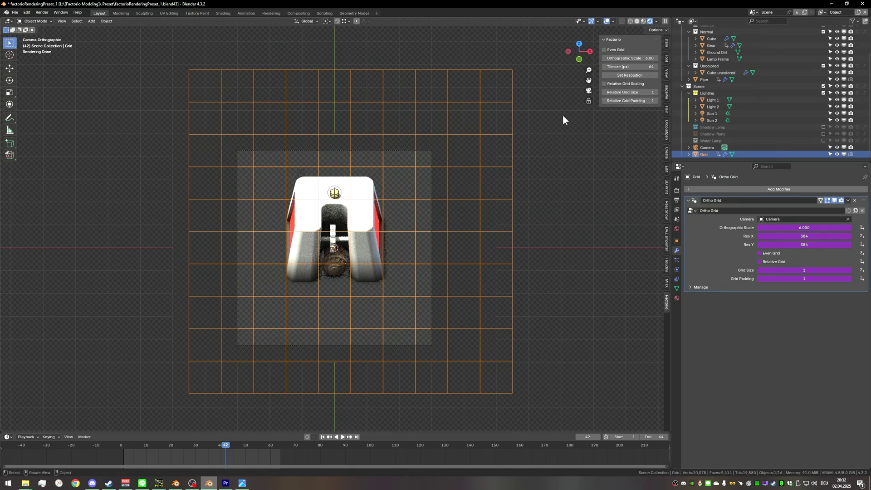
- Test a larger orthographic scale of about 13.38 on the grid and return it to 6
{"action": "left_click_drag", "start_coordinate": [634, 58], "coordinate": [673, 58]}
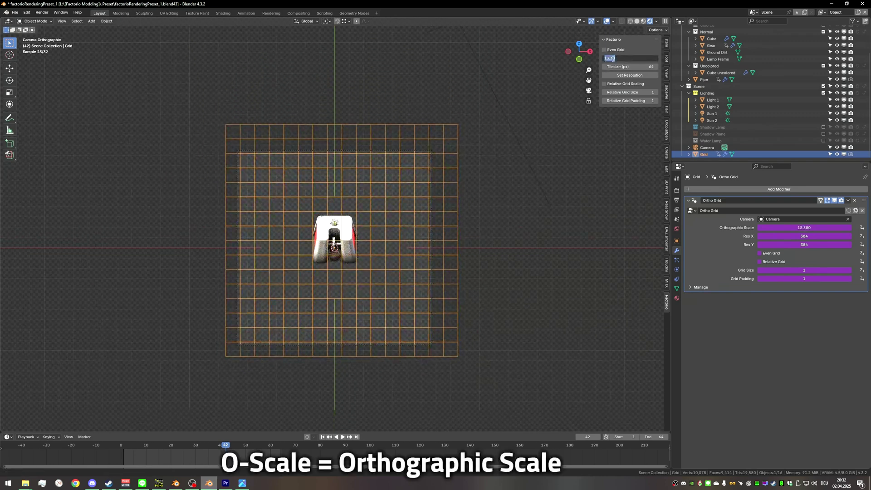
{"action": "type", "text": "6"}
{"action": "key", "text": "Return"}
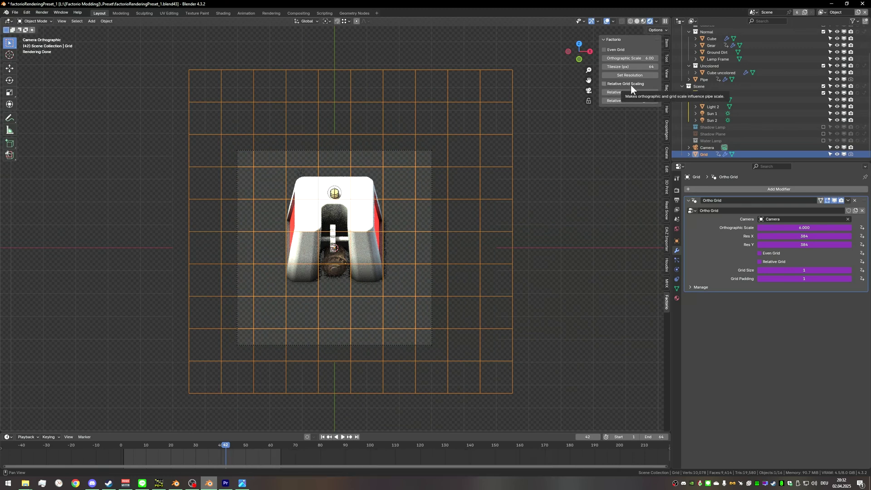
- Test Relative Grid Scaling with a relative grid size of 4 and padding of 3, and turn the scaling off again
{"action": "left_click", "coordinate": [629, 84]}
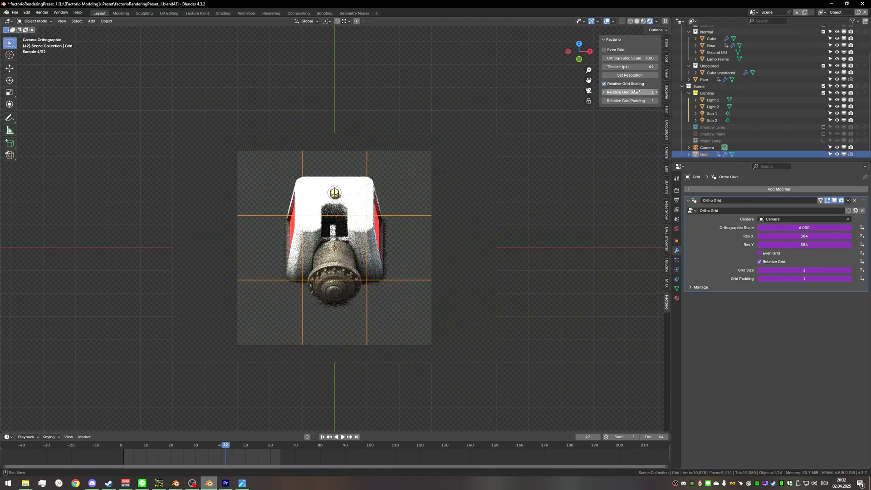
{"action": "left_click_drag", "start_coordinate": [630, 92], "coordinate": [638, 92]}
{"action": "left_click", "coordinate": [656, 93]}
{"action": "left_click", "coordinate": [656, 93]}
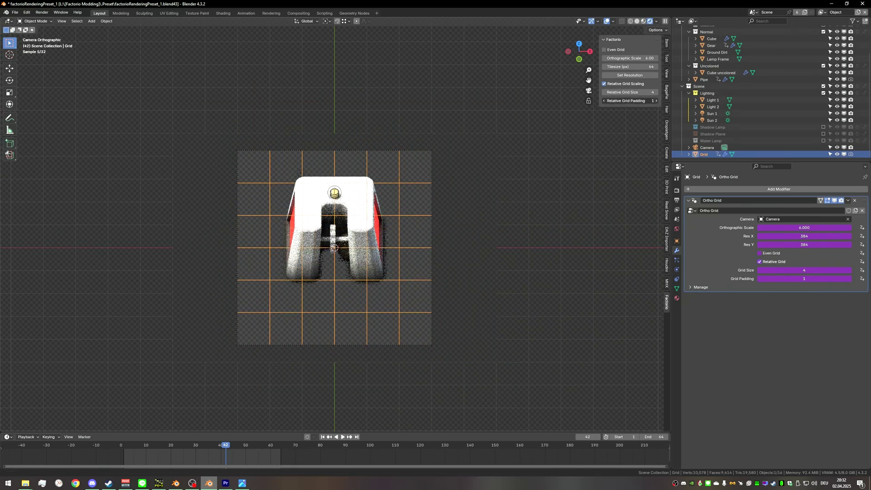
{"action": "left_click", "coordinate": [656, 101]}
{"action": "left_click", "coordinate": [656, 101]}
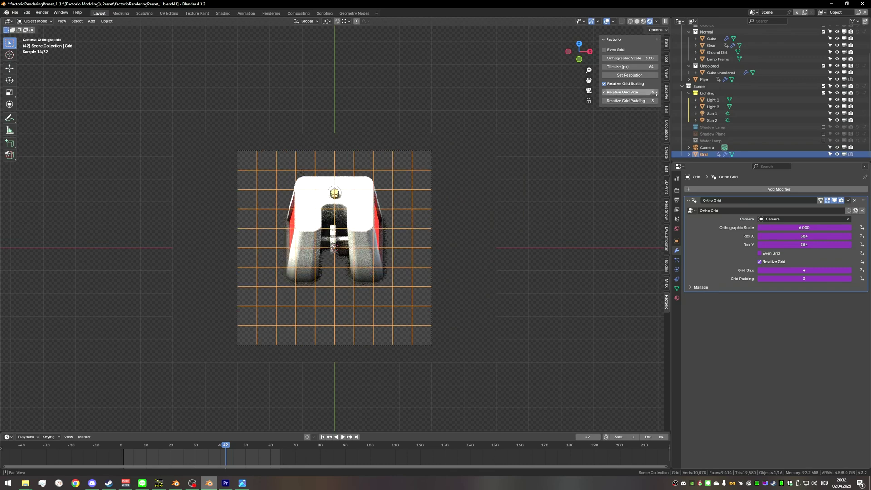
{"action": "left_click_drag", "start_coordinate": [653, 93], "coordinate": [658, 93]}
{"action": "left_click", "coordinate": [621, 84]}
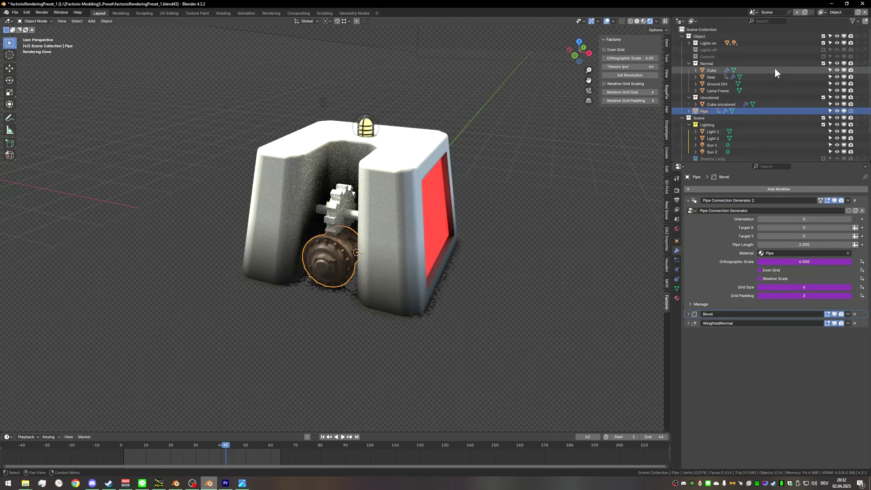
- Hide the Normal collection, the Cube uncolored object and the Lights on collection, and view the isolated Pipe through the camera
{"action": "left_click", "coordinate": [837, 64]}
{"action": "left_click", "coordinate": [837, 103]}
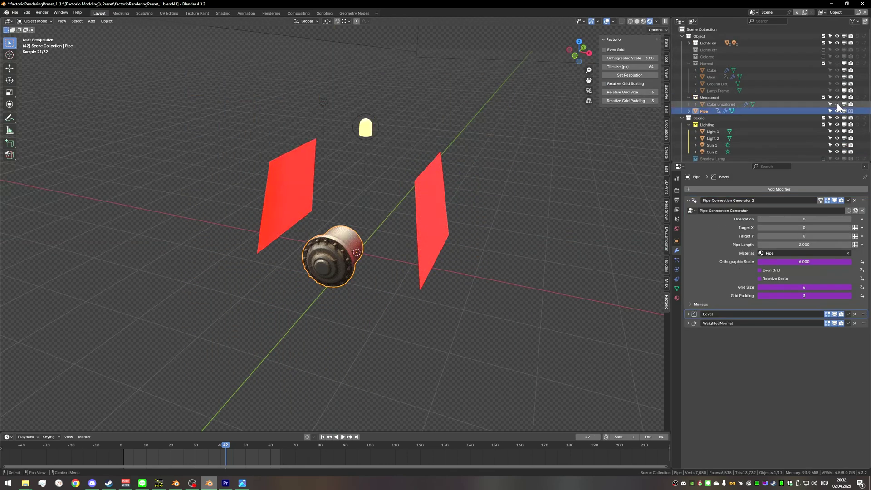
{"action": "left_click", "coordinate": [837, 43]}
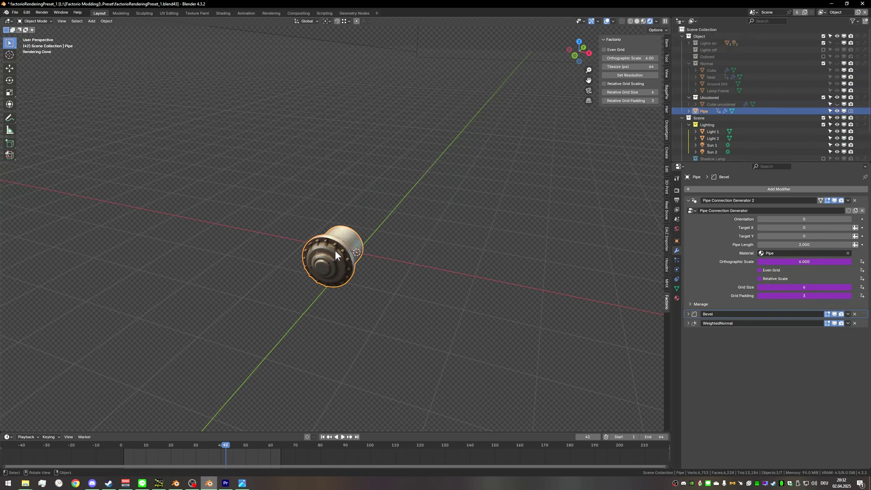
{"action": "middle_click_drag", "start_coordinate": [336, 249], "coordinate": [409, 252]}
{"action": "key", "text": "KP_0"}
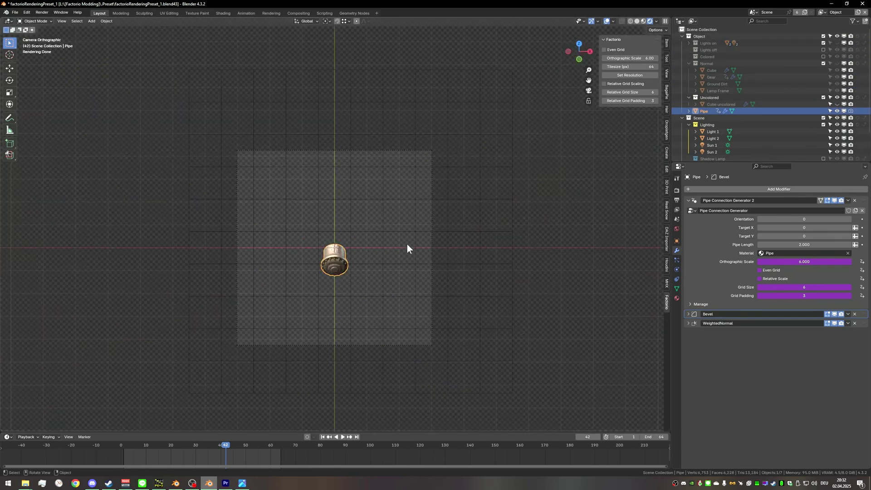
{"action": "scroll", "coordinate": [407, 244], "scroll_direction": "up", "scroll_amount": 4}
{"action": "middle_click_drag", "start_coordinate": [383, 302], "coordinate": [409, 248], "text": "shift"}
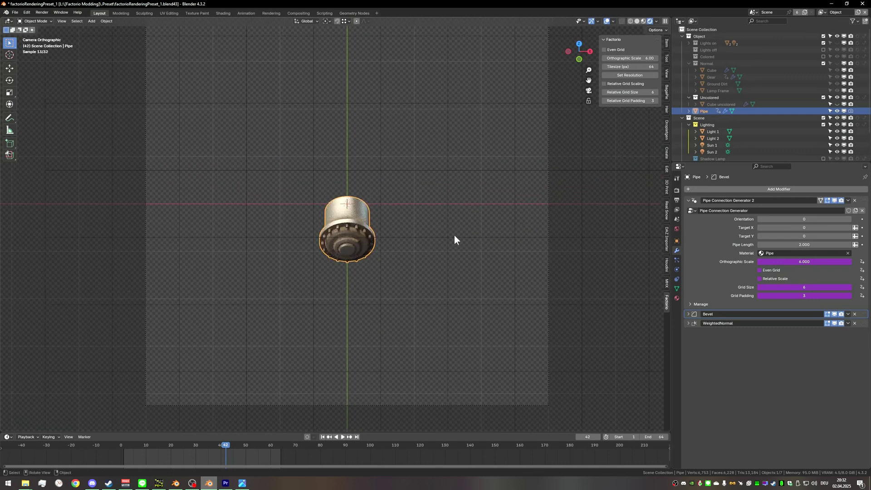
- Test how the Pipe reacts to an orthographic scale of about 2.76 and set the scale back to 6
{"action": "mouse_move", "coordinate": [624, 58]}
{"action": "left_mouse_down"}
{"action": "mouse_move", "coordinate": [646, 58]}
{"action": "mouse_move", "coordinate": [626, 58]}
{"action": "left_mouse_up"}
{"action": "left_click", "coordinate": [626, 58]}
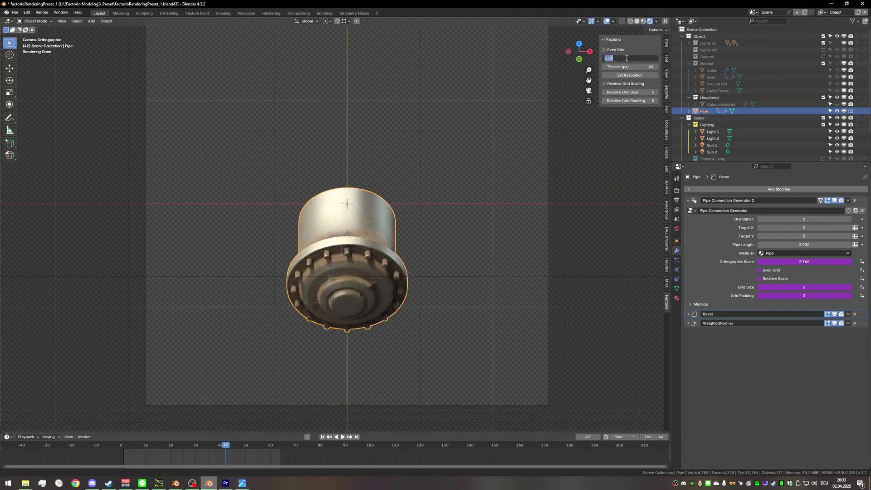
{"action": "type", "text": "6"}
{"action": "key", "text": "Return"}
- Enable Relative Grid Scaling with grid size and padding both 1, and set the Pipe modifier's Target X to 1
{"action": "left_click", "coordinate": [613, 83]}
{"action": "mouse_move", "coordinate": [623, 92]}
{"action": "left_mouse_down"}
{"action": "mouse_move", "coordinate": [609, 92]}
{"action": "mouse_move", "coordinate": [643, 100]}
{"action": "mouse_move", "coordinate": [618, 100]}
{"action": "left_mouse_up"}
{"action": "mouse_move", "coordinate": [786, 228]}
{"action": "left_mouse_down"}
{"action": "mouse_move", "coordinate": [821, 219]}
{"action": "mouse_move", "coordinate": [798, 219]}
{"action": "left_mouse_up"}
- Duplicate the Pipe Connection Generator modifier and paste the original's Orthographic Scale driver onto the copy
{"action": "left_click", "coordinate": [846, 201]}
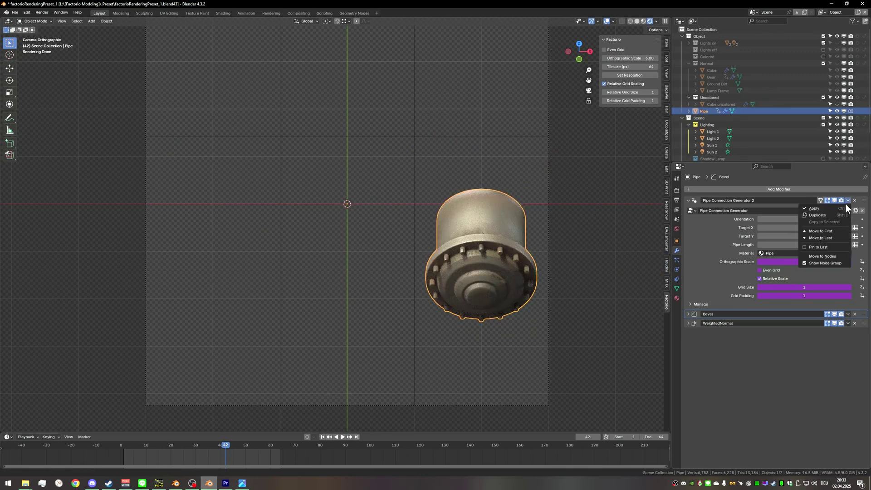
{"action": "left_click", "coordinate": [825, 215]}
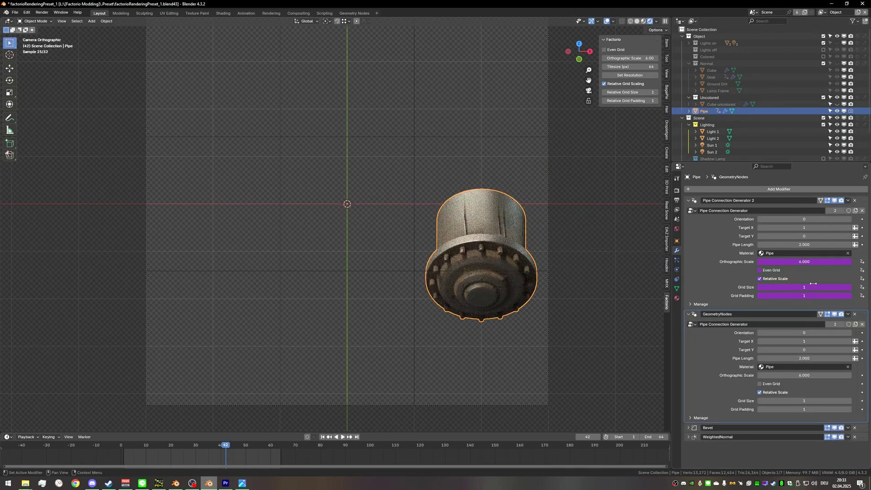
{"action": "right_click", "coordinate": [813, 227]}
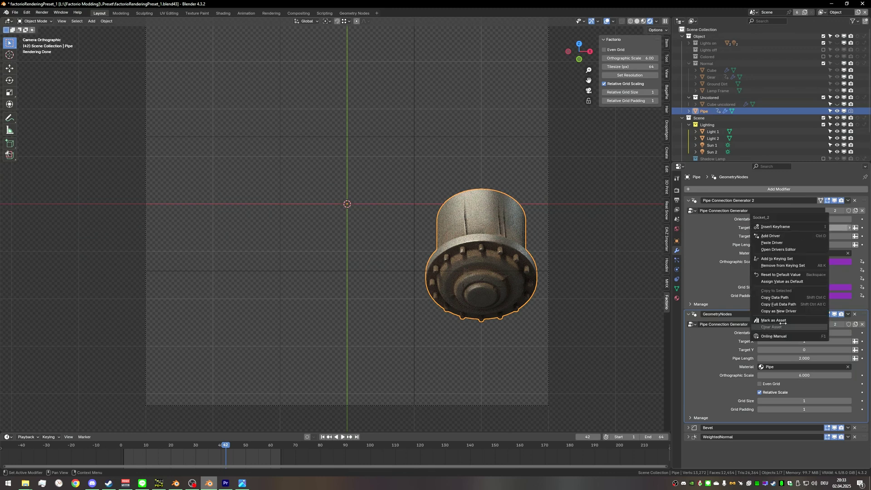
{"action": "left_click", "coordinate": [785, 312]}
{"action": "right_click", "coordinate": [802, 262]}
{"action": "left_click", "coordinate": [789, 264]}
{"action": "right_click", "coordinate": [802, 375]}
{"action": "left_click", "coordinate": [801, 368]}
- Copy the original's Grid Size and Grid Padding drivers to the duplicate modifier and lower its Target X to place a pipe on the opposite side
{"action": "right_click", "coordinate": [805, 287]}
{"action": "left_click", "coordinate": [771, 297]}
{"action": "right_click", "coordinate": [805, 399]}
{"action": "left_click", "coordinate": [776, 374]}
{"action": "right_click", "coordinate": [806, 297]}
{"action": "left_click", "coordinate": [770, 304]}
{"action": "right_click", "coordinate": [805, 409]}
{"action": "left_click", "coordinate": [780, 374]}
{"action": "left_click_drag", "start_coordinate": [812, 342], "coordinate": [780, 342]}
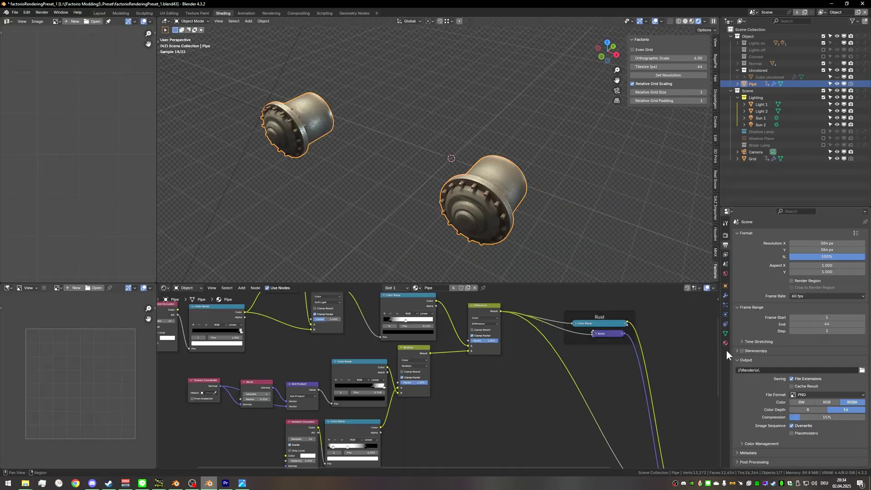
- Open the Pipe's material settings and examine its rust, bump and colour node setup in the shader node tree
{"action": "left_click", "coordinate": [726, 343]}
{"action": "scroll", "coordinate": [498, 372], "scroll_direction": "down", "scroll_amount": 10}
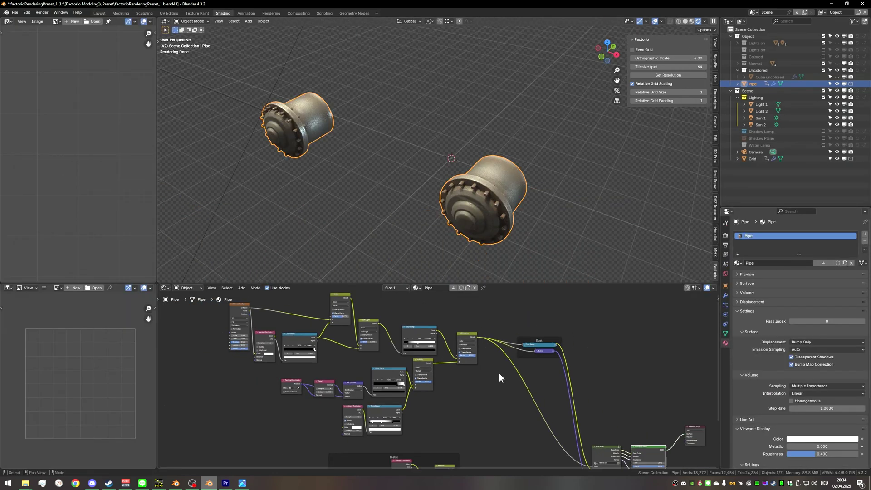
{"action": "middle_click_drag", "start_coordinate": [539, 400], "coordinate": [514, 393]}
{"action": "scroll", "coordinate": [514, 348], "scroll_direction": "up", "scroll_amount": 7}
{"action": "scroll", "coordinate": [576, 393], "scroll_direction": "down", "scroll_amount": 6}
{"action": "middle_click_drag", "start_coordinate": [577, 392], "coordinate": [535, 404]}
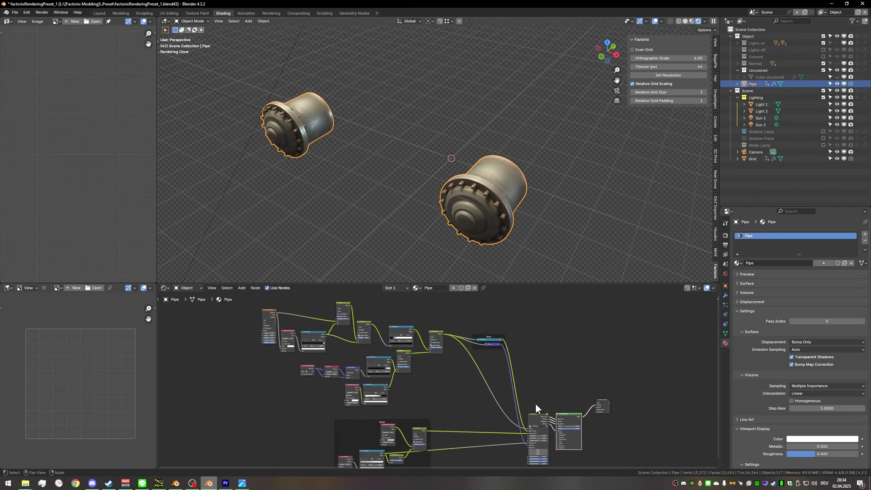
{"action": "scroll", "coordinate": [442, 394], "scroll_direction": "up", "scroll_amount": 8}
{"action": "middle_click_drag", "start_coordinate": [433, 428], "coordinate": [465, 316]}
{"action": "scroll", "coordinate": [469, 348], "scroll_direction": "up", "scroll_amount": 1}
{"action": "scroll", "coordinate": [463, 317], "scroll_direction": "up", "scroll_amount": 2}
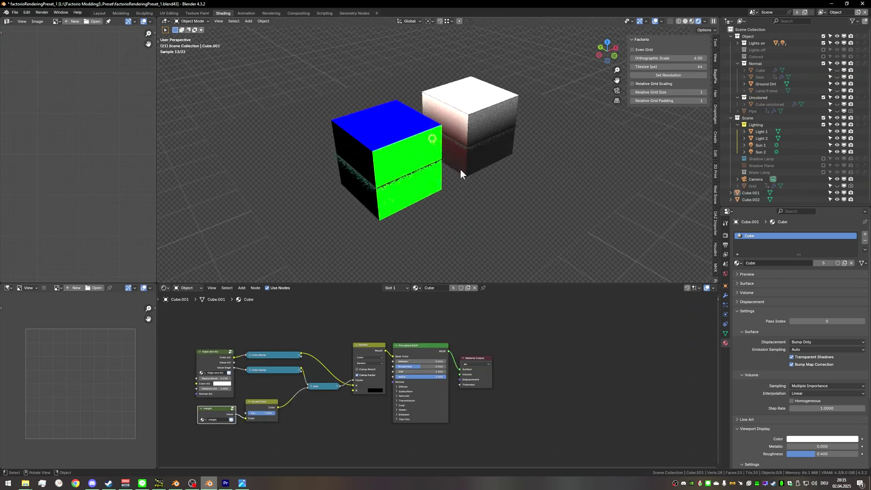
- Select the Ground Dirt plane and the two cubes, and examine the Ground Dirt material's Color Ramp and Ambient Occlusion nodes
{"action": "left_click", "coordinate": [411, 200]}
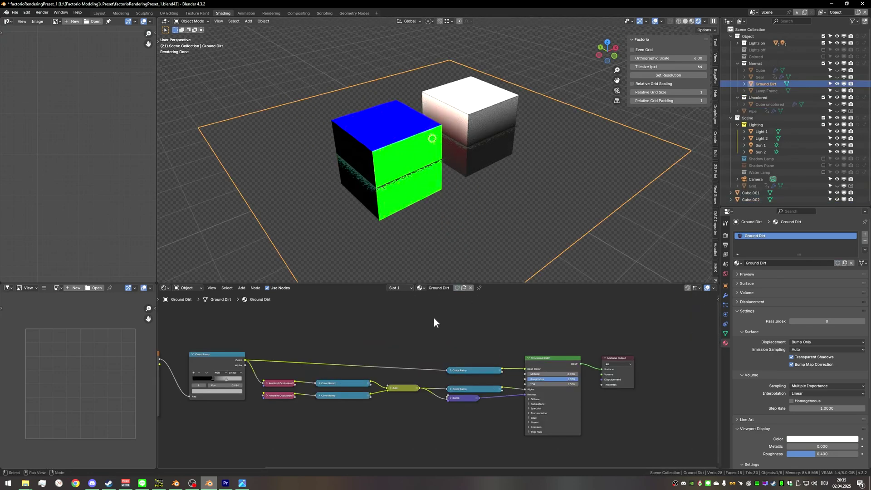
{"action": "left_click", "coordinate": [398, 138]}
{"action": "left_click", "coordinate": [490, 124]}
{"action": "middle_click_drag", "start_coordinate": [326, 416], "coordinate": [385, 410]}
{"action": "scroll", "coordinate": [385, 410], "scroll_direction": "up", "scroll_amount": 5}
{"action": "left_click", "coordinate": [514, 209]}
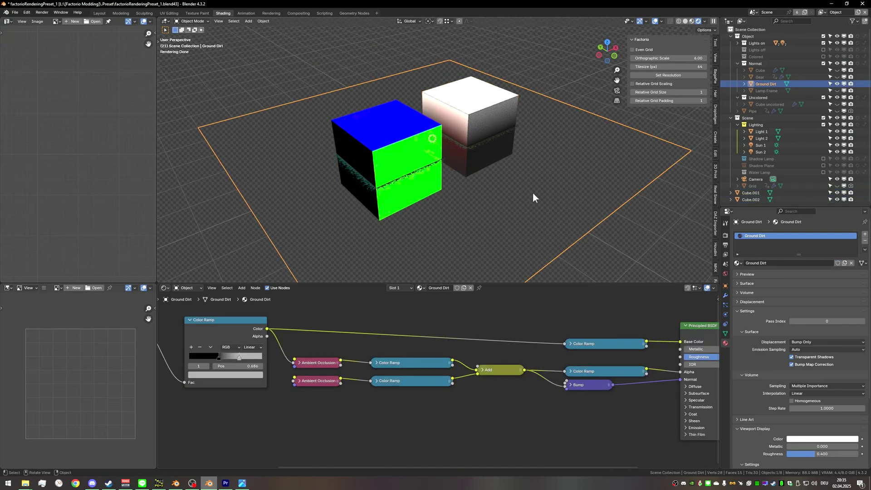
{"action": "scroll", "coordinate": [489, 353], "scroll_direction": "down", "scroll_amount": 3}
{"action": "scroll", "coordinate": [488, 249], "scroll_direction": "up", "scroll_amount": 2}
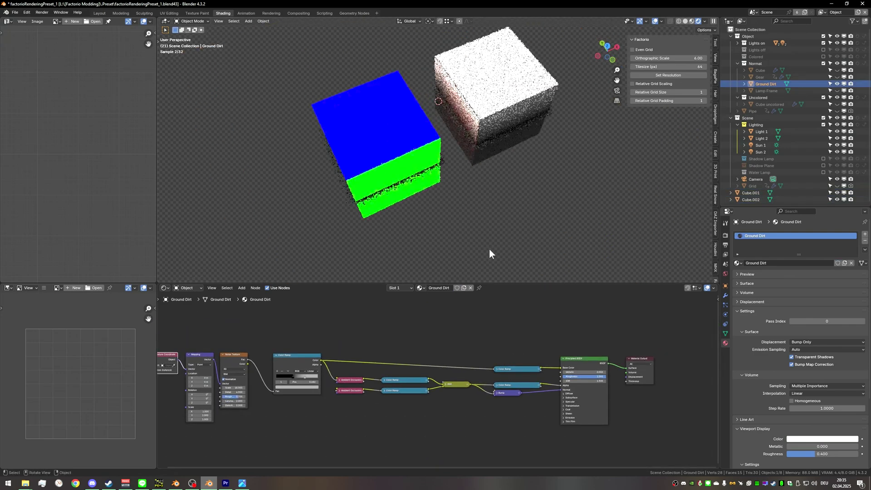
- Preview the Height and Invert Color node outputs on Cube.001, and restore the preview to the Principled BSDF
{"action": "scroll", "coordinate": [452, 197], "scroll_direction": "up", "scroll_amount": 5}
{"action": "middle_click_drag", "start_coordinate": [429, 198], "coordinate": [428, 202]}
{"action": "middle_click_drag", "start_coordinate": [455, 175], "coordinate": [513, 138], "text": "alt"}
{"action": "left_click", "coordinate": [515, 136]}
{"action": "middle_click_drag", "start_coordinate": [531, 326], "coordinate": [529, 327]}
{"action": "left_click", "coordinate": [296, 405], "text": "ctrl+shift"}
{"action": "left_click", "coordinate": [336, 403], "text": "ctrl+shift"}
{"action": "left_click", "coordinate": [466, 353], "text": "ctrl+shift"}
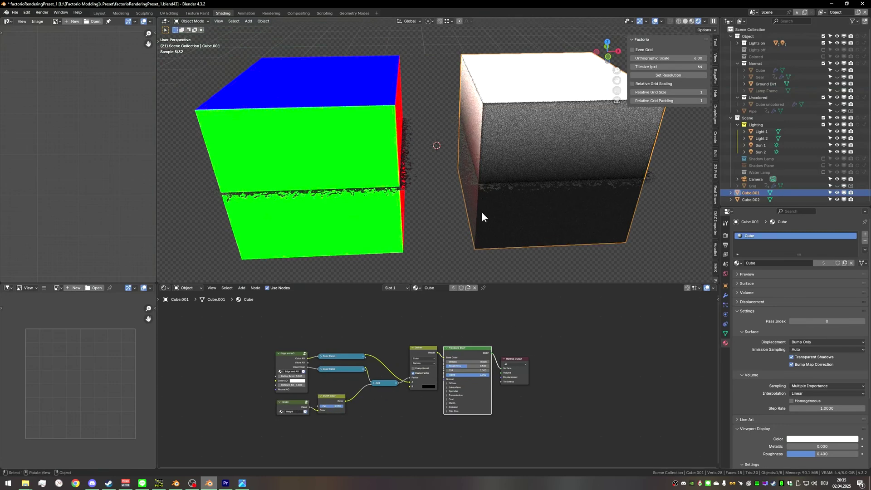
- Examine the inputs and outputs of the Edge and AO node group in Cube.001's material
{"action": "scroll", "coordinate": [493, 202], "scroll_direction": "down", "scroll_amount": 4}
{"action": "middle_click_drag", "start_coordinate": [472, 202], "coordinate": [488, 201]}
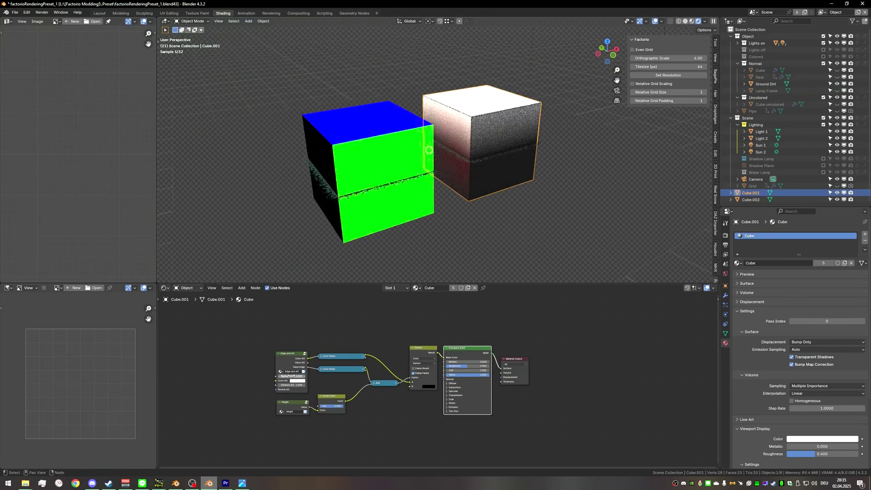
{"action": "left_click", "coordinate": [290, 361]}
{"action": "scroll", "coordinate": [290, 361], "scroll_direction": "up", "scroll_amount": 6}
{"action": "middle_click_drag", "start_coordinate": [244, 368], "coordinate": [442, 362]}
{"action": "scroll", "coordinate": [443, 360], "scroll_direction": "up", "scroll_amount": 6}
{"action": "middle_click_drag", "start_coordinate": [521, 125], "coordinate": [537, 130]}
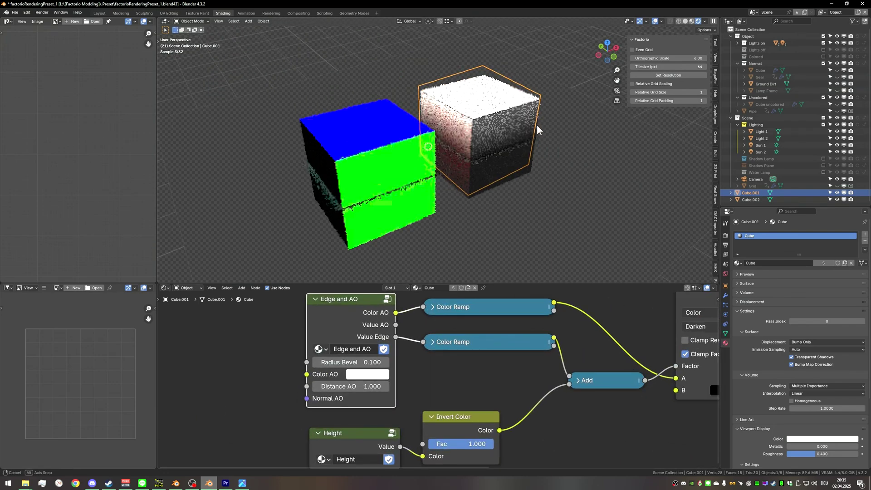
{"action": "middle_click_drag", "start_coordinate": [537, 130], "coordinate": [538, 160]}
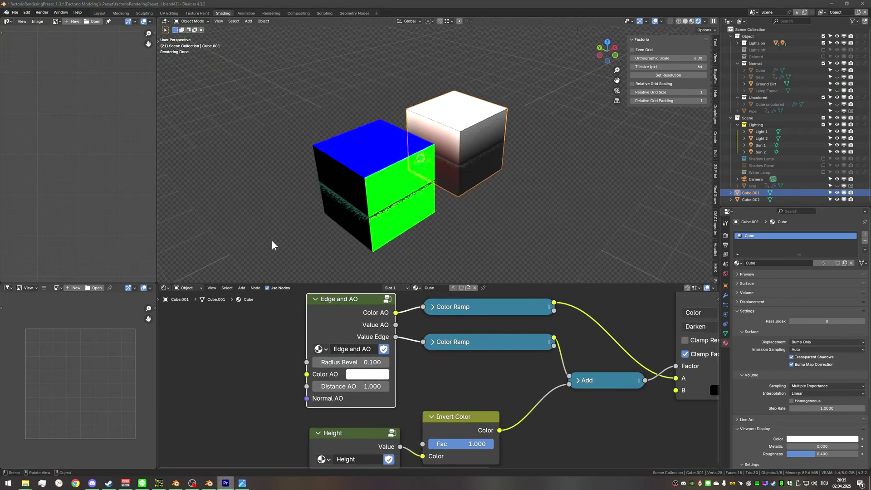
- Select Cube.002 and examine its Normals material from the Geometry node through to the Material Output
{"action": "left_click", "coordinate": [350, 159]}
{"action": "middle_click_drag", "start_coordinate": [610, 363], "coordinate": [299, 392]}
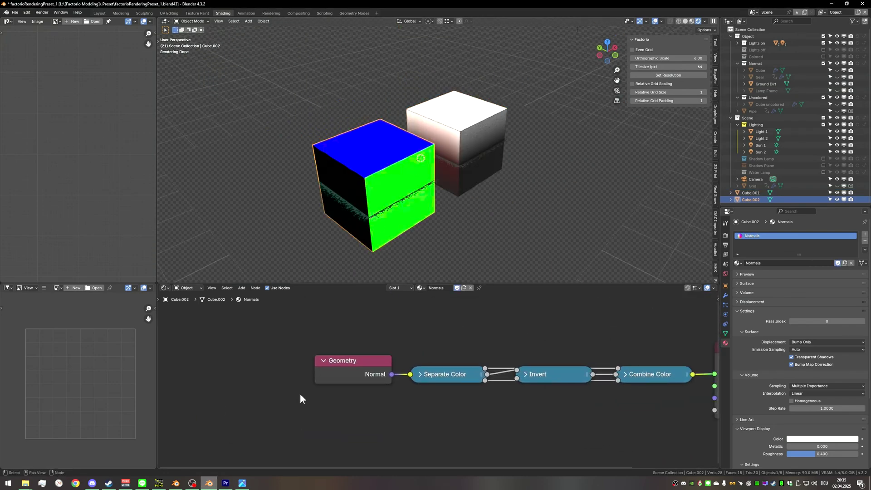
{"action": "scroll", "coordinate": [444, 381], "scroll_direction": "down", "scroll_amount": 4}
{"action": "middle_click_drag", "start_coordinate": [594, 382], "coordinate": [462, 382]}
- Try rotating Cube.002's geometry in Edit Mode to test the Normals material
{"action": "middle_click_drag", "start_coordinate": [442, 194], "coordinate": [454, 195]}
{"action": "key", "text": "Tab"}
{"action": "key", "text": "r"}
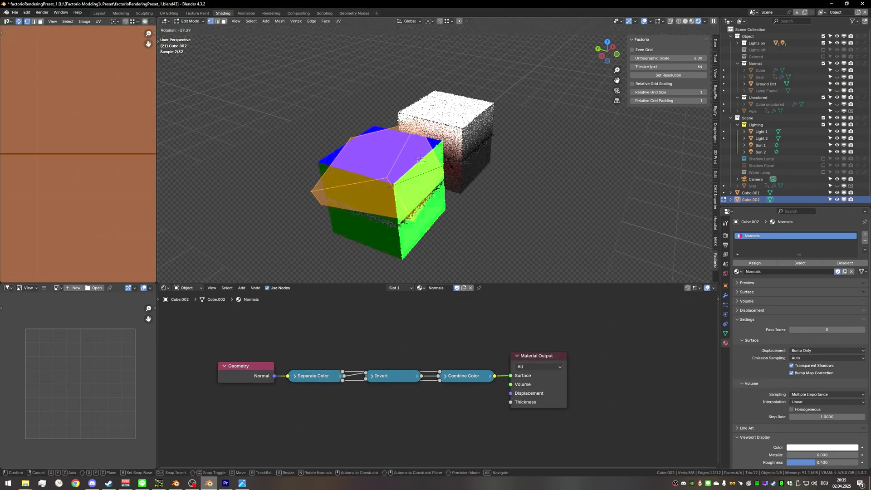
{"action": "key", "text": "Escape"}
{"action": "key", "text": "Tab"}
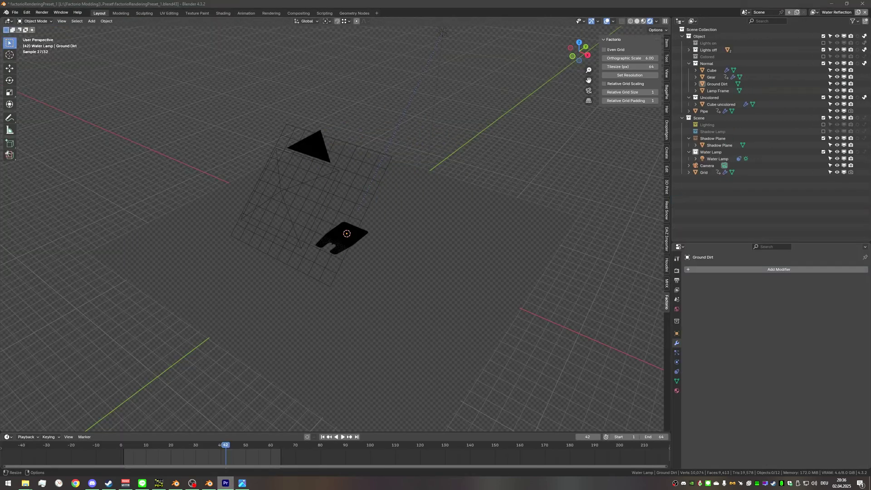
- Select all objects in the Water Reflection view layer to see where they are, and clear the selection
{"action": "middle_click_drag", "start_coordinate": [309, 244], "coordinate": [412, 276]}
{"action": "key", "text": "a"}
{"action": "scroll", "coordinate": [432, 281], "scroll_direction": "down", "scroll_amount": 5}
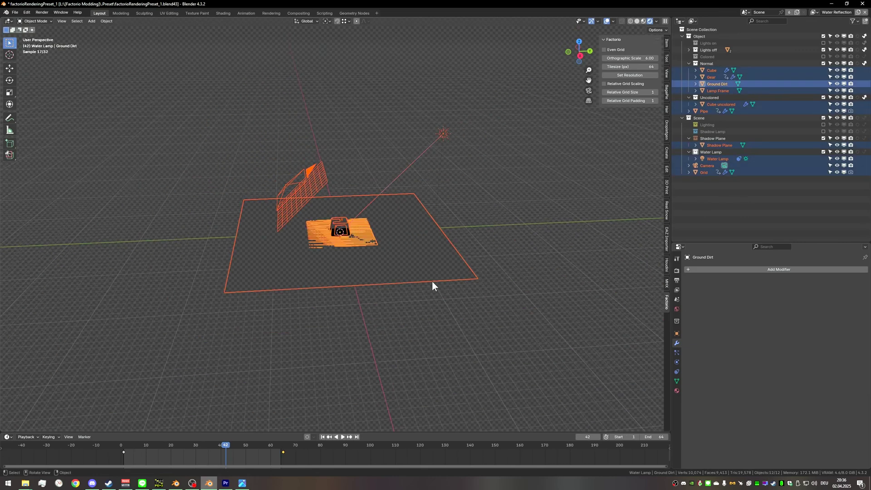
{"action": "left_click", "coordinate": [481, 224]}
{"action": "middle_click_drag", "start_coordinate": [454, 255], "coordinate": [596, 221]}
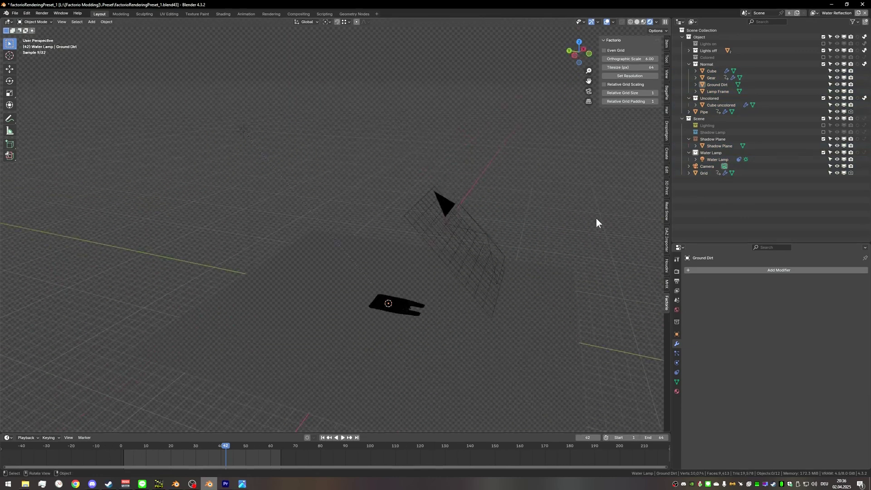
- Select the Water Lamp and examine the water reflection scene from the camera and in perspective
{"action": "left_click", "coordinate": [720, 162]}
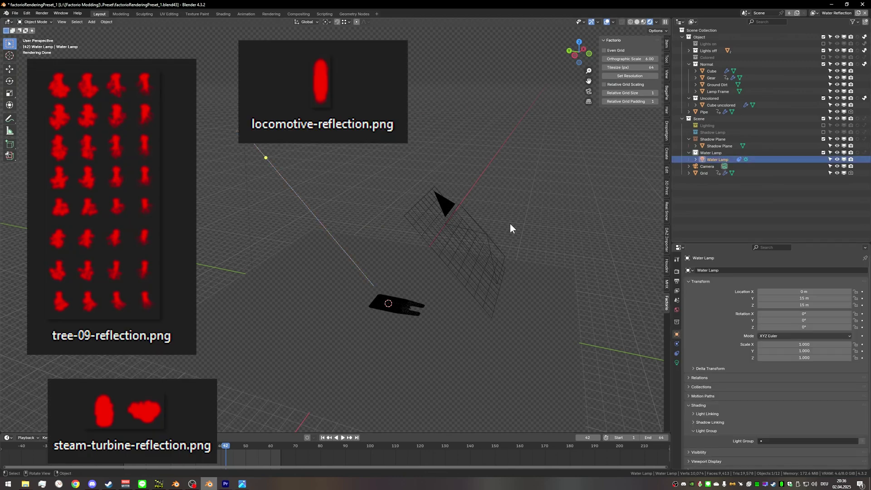
{"action": "middle_click_drag", "start_coordinate": [505, 225], "coordinate": [467, 229]}
{"action": "key", "text": "KP_0"}
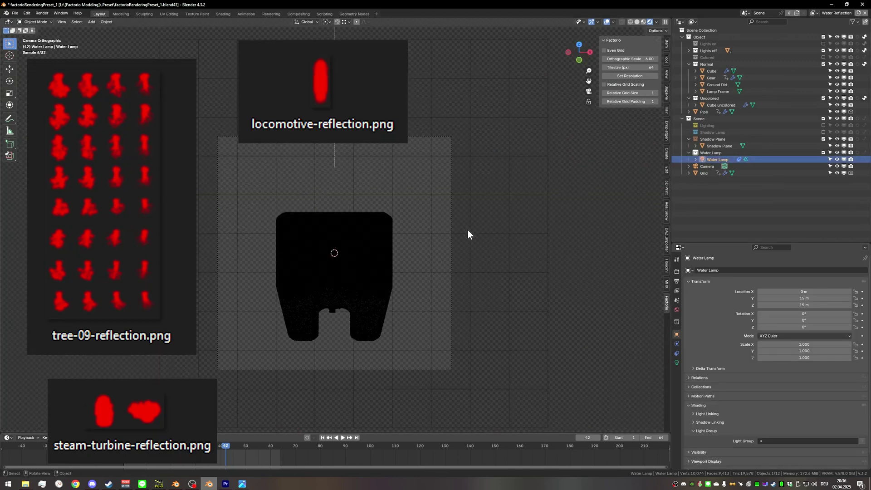
{"action": "scroll", "coordinate": [336, 227], "scroll_direction": "up", "scroll_amount": 4}
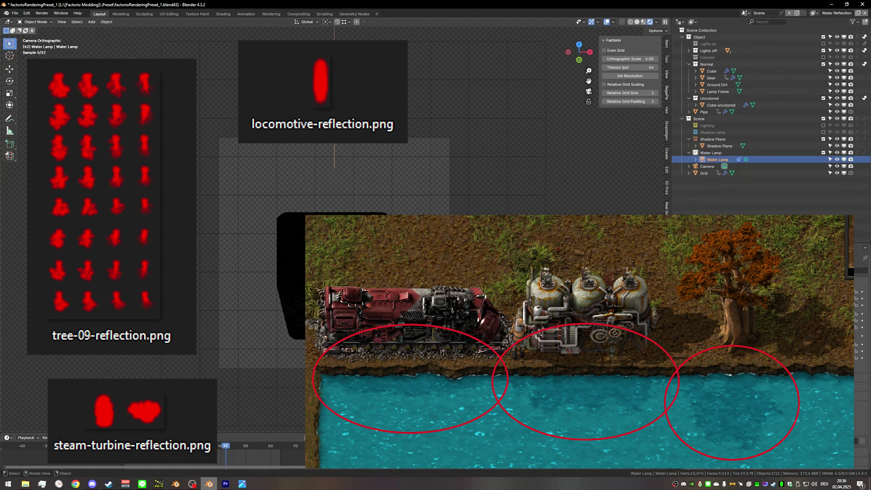
{"action": "scroll", "coordinate": [474, 238], "scroll_direction": "up", "scroll_amount": 1}
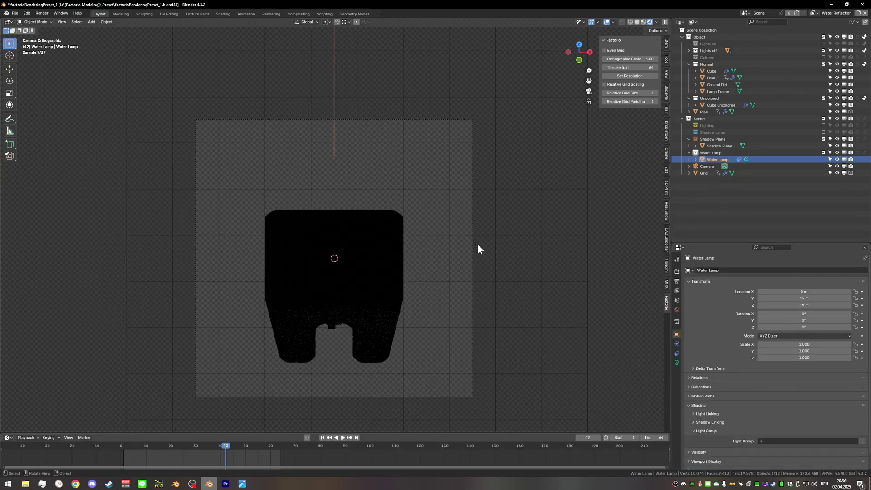
{"action": "middle_click_drag", "start_coordinate": [488, 269], "coordinate": [450, 103]}
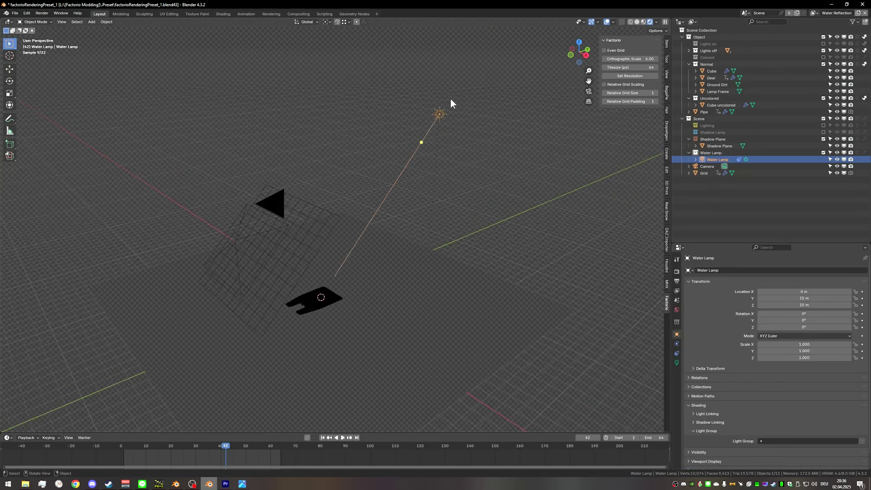
- Select the Shadow Plane and inspect the water reflection setup through the camera and from other angles
{"action": "left_click", "coordinate": [710, 146]}
{"action": "key", "text": "KP_0"}
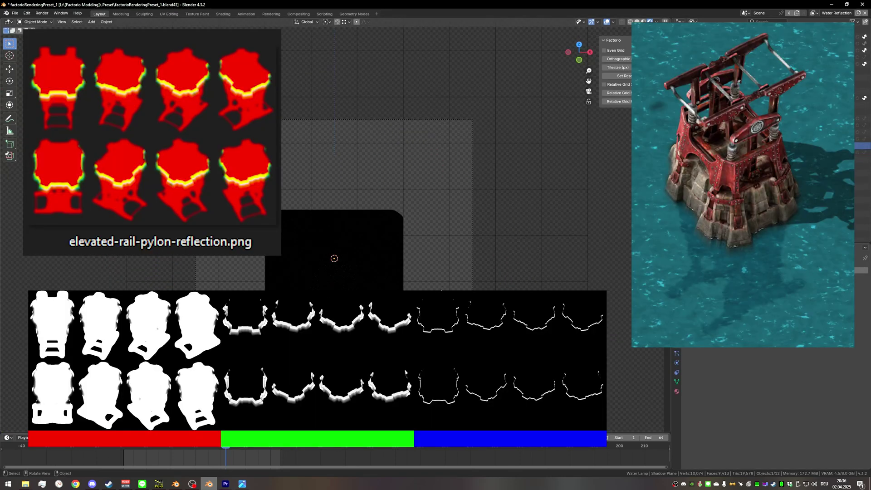
{"action": "middle_click_drag", "start_coordinate": [440, 289], "coordinate": [493, 262]}
{"action": "scroll", "coordinate": [493, 262], "scroll_direction": "down", "scroll_amount": 3}
{"action": "middle_click_drag", "start_coordinate": [412, 230], "coordinate": [483, 272], "text": "shift"}
{"action": "scroll", "coordinate": [483, 273], "scroll_direction": "down", "scroll_amount": 4}
{"action": "scroll", "coordinate": [483, 272], "scroll_direction": "up", "scroll_amount": 1}
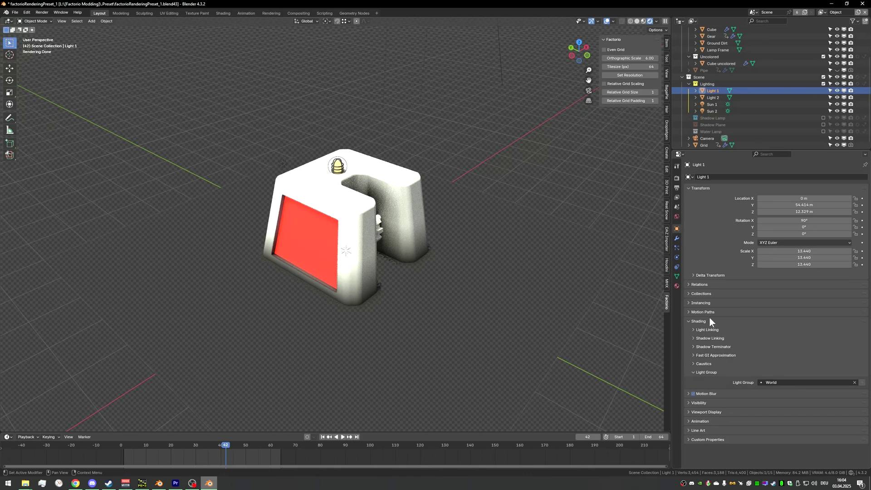
- Check the light group assigned to Light 2, Sun 1 and Sun 2, and the Object view layer's World and Lights groups
{"action": "left_click", "coordinate": [709, 97]}
{"action": "left_click", "coordinate": [711, 104]}
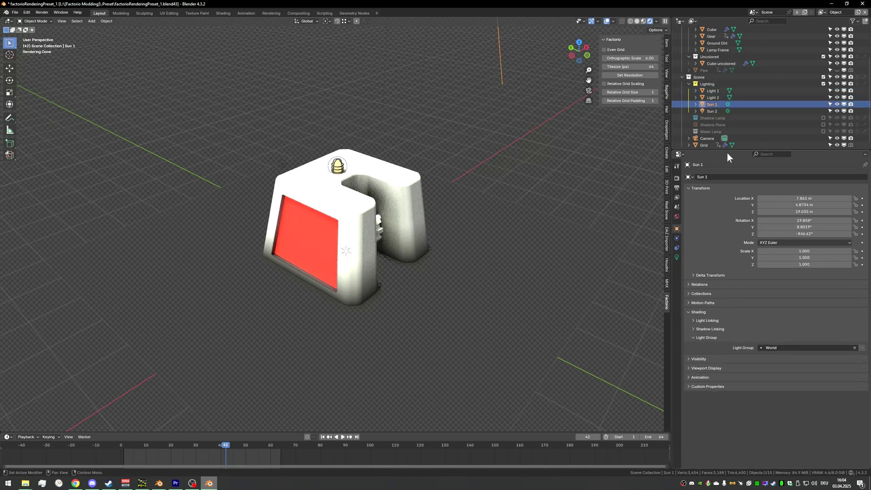
{"action": "left_click", "coordinate": [711, 111]}
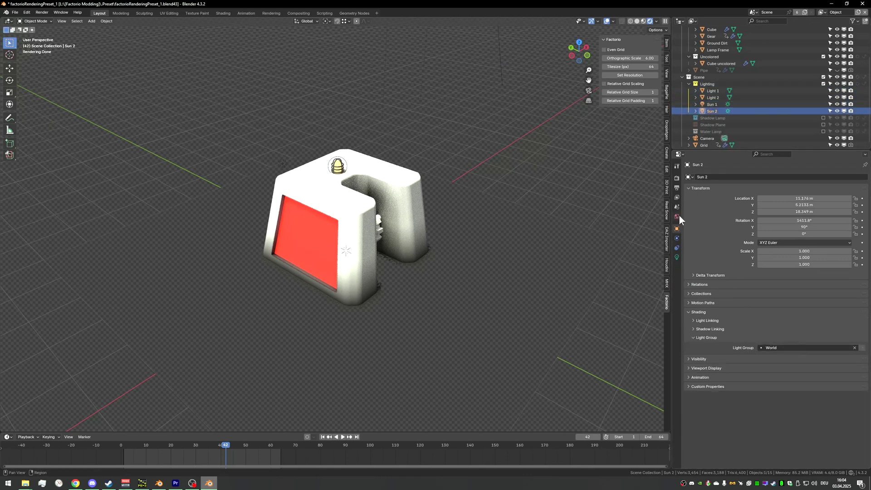
{"action": "left_click", "coordinate": [676, 197]}
{"action": "left_click", "coordinate": [715, 266]}
{"action": "left_click", "coordinate": [714, 260]}
{"action": "left_click", "coordinate": [717, 265]}
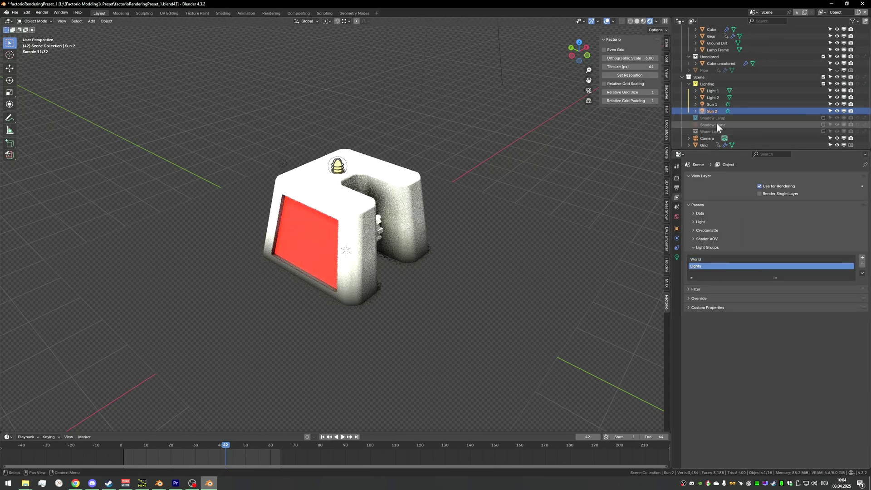
- Enlarge the Outliner to fit the scene collection, and extend the light group list slightly
{"action": "scroll", "coordinate": [717, 122], "scroll_direction": "up", "scroll_amount": 2}
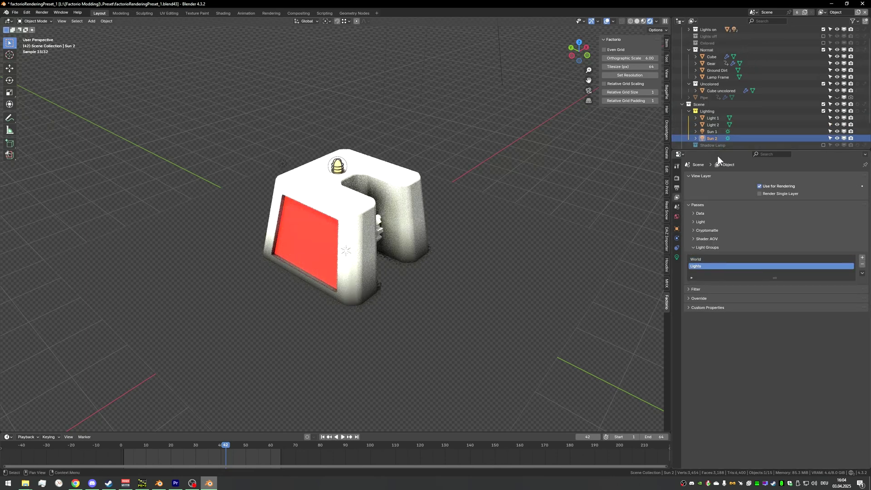
{"action": "left_click_drag", "start_coordinate": [720, 152], "coordinate": [715, 191]}
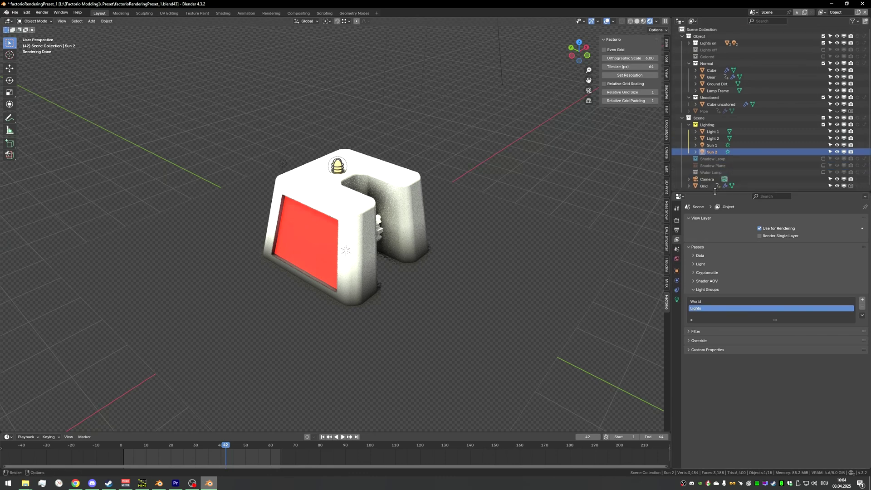
{"action": "scroll", "coordinate": [462, 275], "scroll_direction": "up", "scroll_amount": 1}
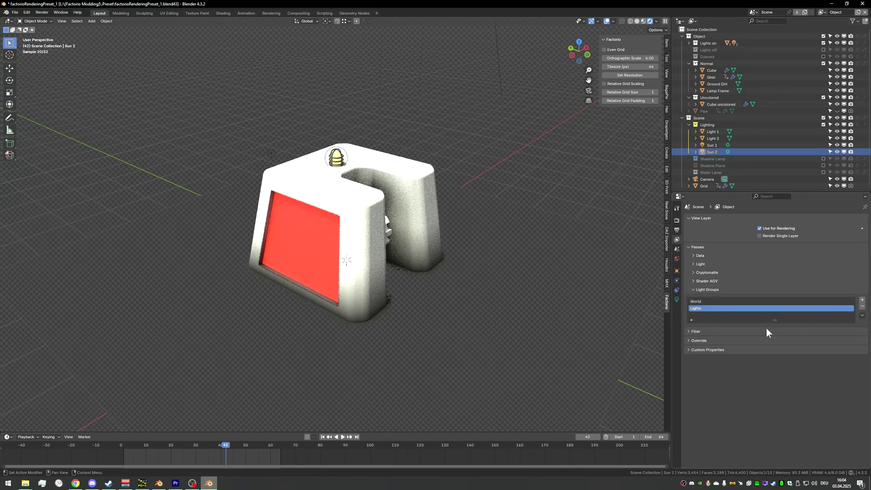
{"action": "left_click_drag", "start_coordinate": [774, 319], "coordinate": [775, 326]}
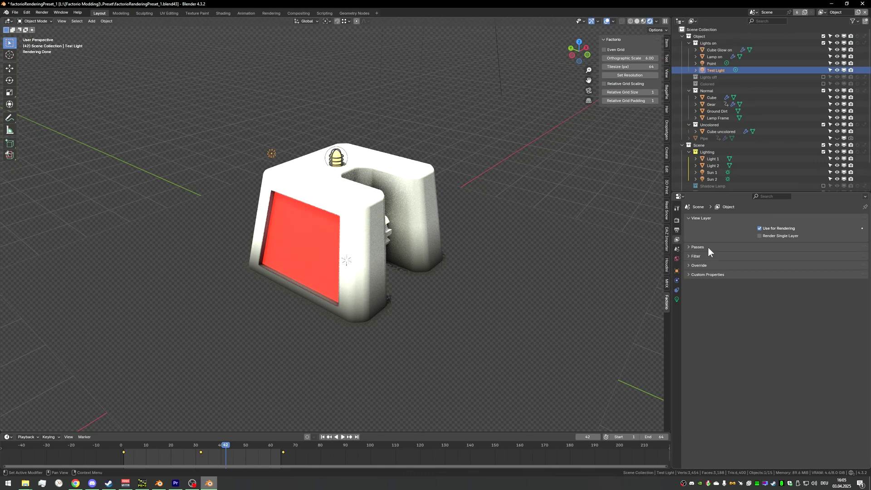
- Expand the Object view layer's Passes and Light Groups settings, and select the World light group
{"action": "left_click", "coordinate": [708, 247]}
{"action": "left_click", "coordinate": [707, 254]}
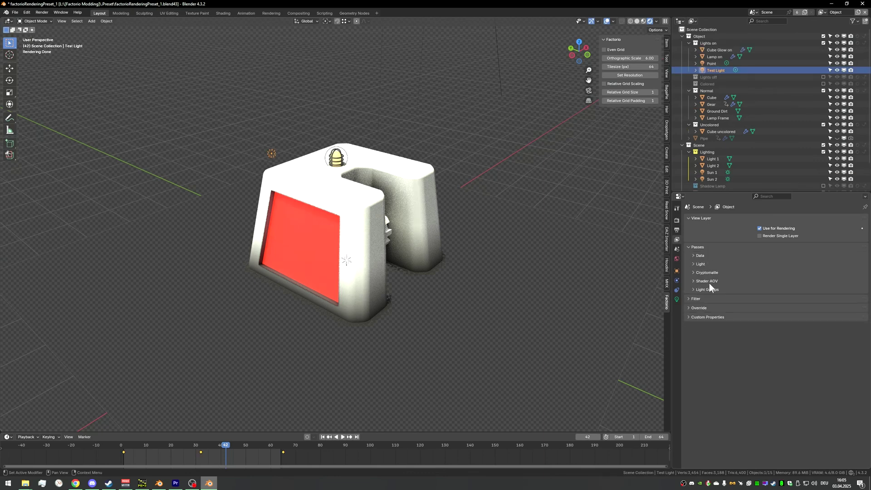
{"action": "left_click", "coordinate": [707, 289]}
{"action": "left_click", "coordinate": [719, 301]}
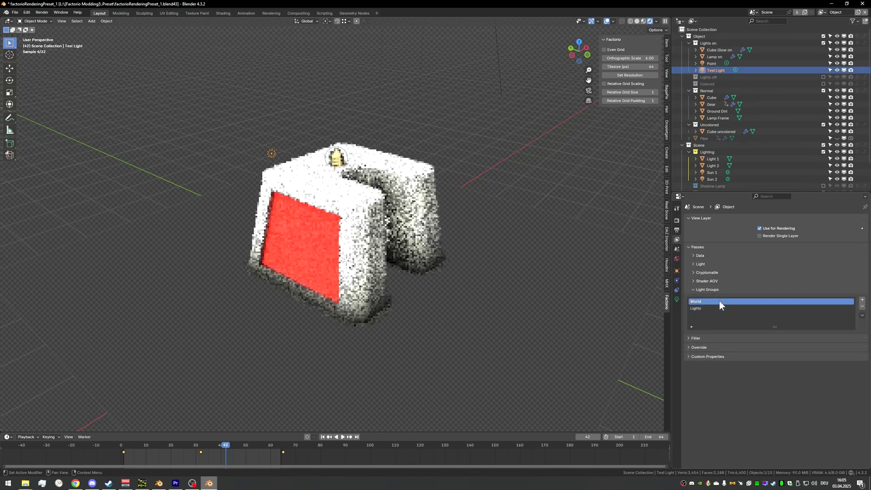
- Check the light group assignments of Lamp on, Point, Test Light, Light 1, Light 2, Sun 1 and Sun 2
{"action": "left_click", "coordinate": [676, 270]}
{"action": "left_click", "coordinate": [710, 56]}
{"action": "left_click", "coordinate": [711, 65]}
{"action": "left_click", "coordinate": [712, 70]}
{"action": "left_click", "coordinate": [715, 159]}
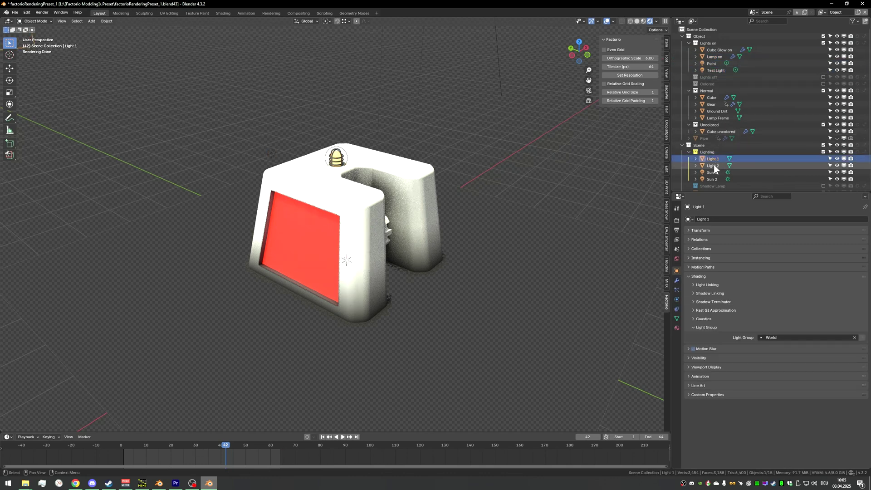
{"action": "left_click", "coordinate": [713, 166]}
{"action": "left_click", "coordinate": [713, 173]}
{"action": "left_click", "coordinate": [714, 179]}
- Switch to the Shadow and Color Mask view layers to check their light groups
{"action": "left_click", "coordinate": [822, 13]}
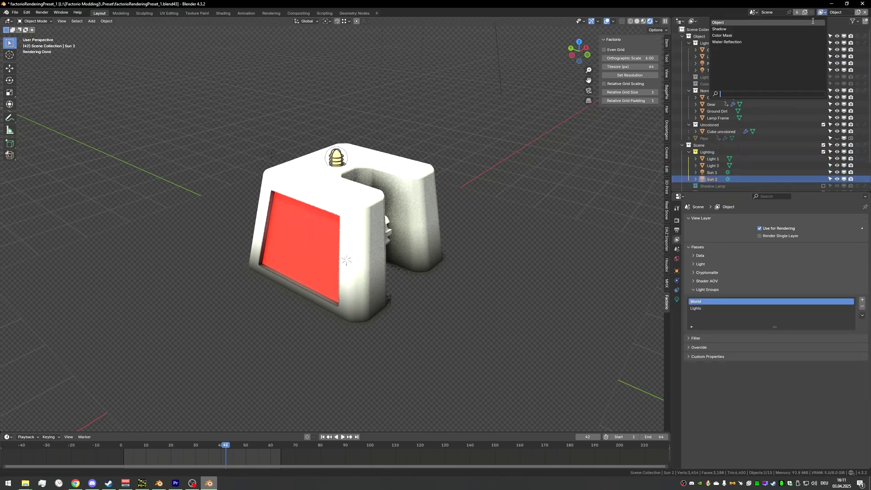
{"action": "left_click", "coordinate": [807, 28]}
{"action": "left_click", "coordinate": [822, 12]}
{"action": "left_click", "coordinate": [800, 35]}
- Add a light group to the Water Reflection view layer and switch back to the Object view layer
{"action": "left_click", "coordinate": [822, 12]}
{"action": "left_click", "coordinate": [803, 41]}
{"action": "left_click", "coordinate": [861, 299]}
{"action": "left_click", "coordinate": [814, 12]}
{"action": "left_click", "coordinate": [779, 22]}
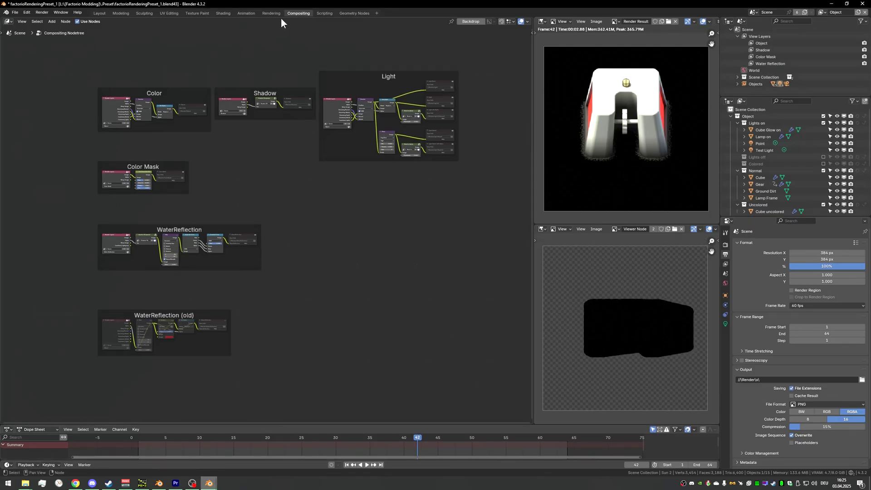
- Look over the compositor's node frames and select the four view layers from Object to Water Reflection
{"action": "scroll", "coordinate": [268, 158], "scroll_direction": "up", "scroll_amount": 4}
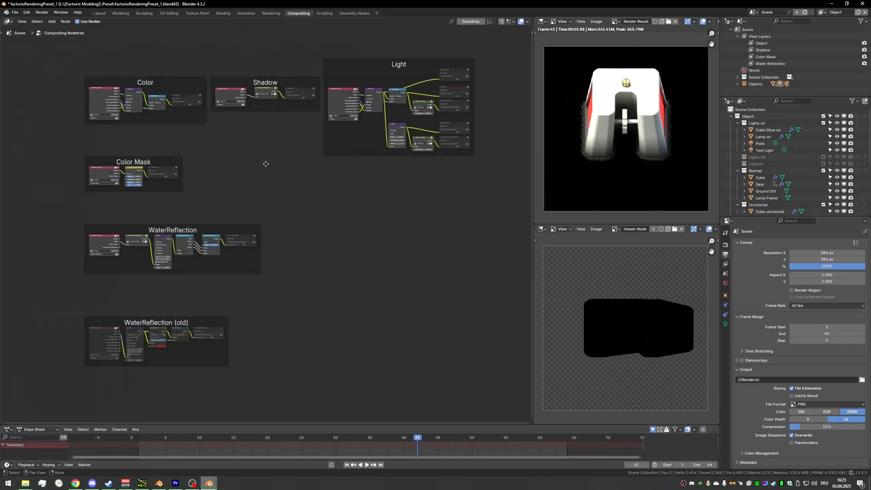
{"action": "scroll", "coordinate": [381, 248], "scroll_direction": "up", "scroll_amount": 2}
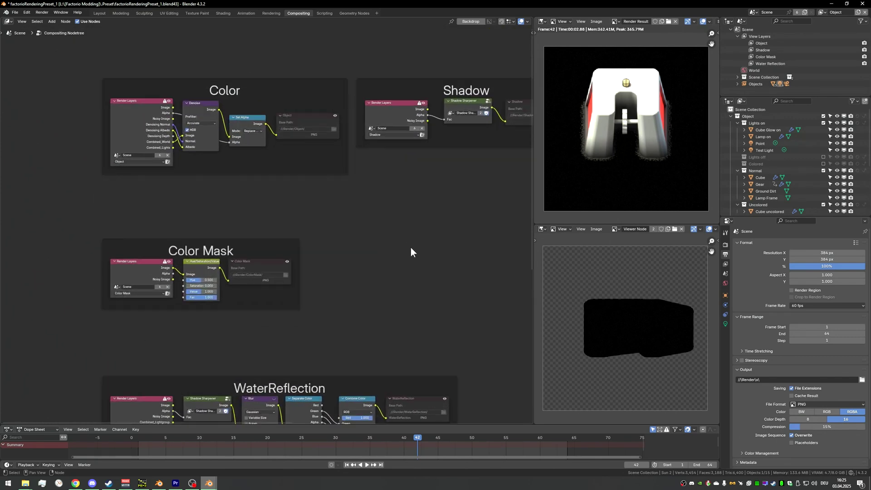
{"action": "middle_click_drag", "start_coordinate": [412, 253], "coordinate": [296, 85]}
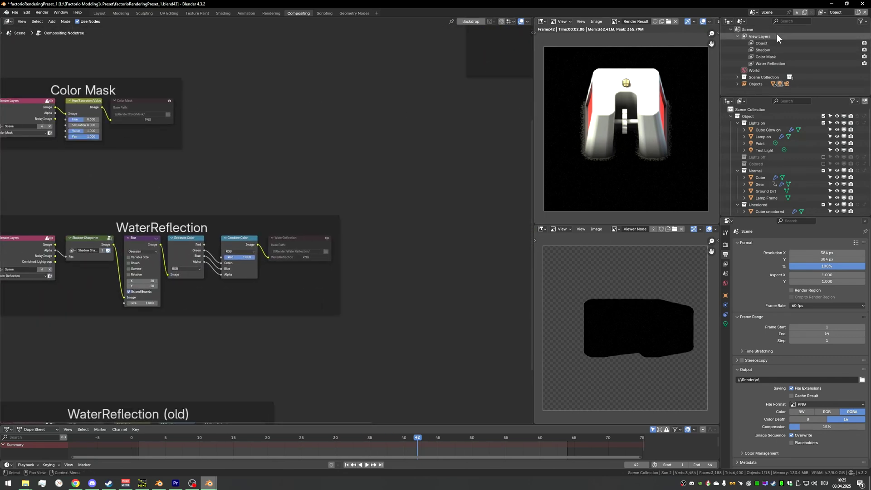
{"action": "left_click", "coordinate": [761, 43]}
{"action": "left_click", "coordinate": [765, 63], "text": "shift"}
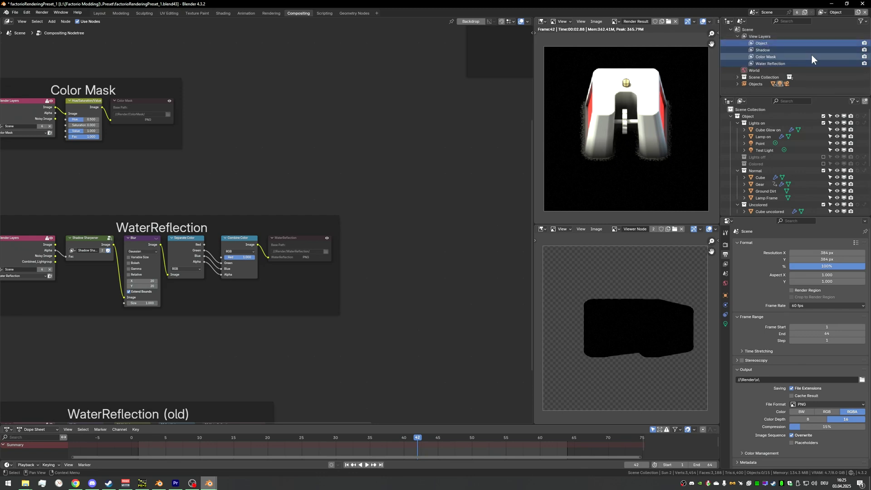
- Inspect the Color frame's Render Layers, Denoise and Set Alpha nodes, and mute its Object file output node
{"action": "scroll", "coordinate": [311, 146], "scroll_direction": "down", "scroll_amount": 2}
{"action": "middle_click_drag", "start_coordinate": [305, 145], "coordinate": [324, 207]}
{"action": "scroll", "coordinate": [322, 207], "scroll_direction": "up", "scroll_amount": 9}
{"action": "left_click", "coordinate": [314, 210]}
{"action": "middle_click_drag", "start_coordinate": [135, 227], "coordinate": [198, 215]}
{"action": "left_click", "coordinate": [198, 215]}
{"action": "left_click", "coordinate": [370, 202]}
{"action": "scroll", "coordinate": [376, 136], "scroll_direction": "down", "scroll_amount": 3}
{"action": "middle_click_drag", "start_coordinate": [379, 113], "coordinate": [348, 169]}
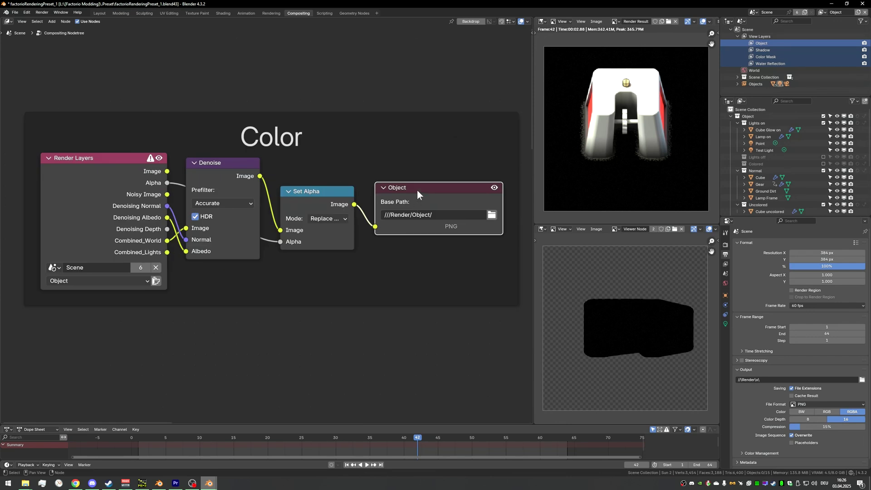
{"action": "middle_click_drag", "start_coordinate": [384, 213], "coordinate": [391, 214]}
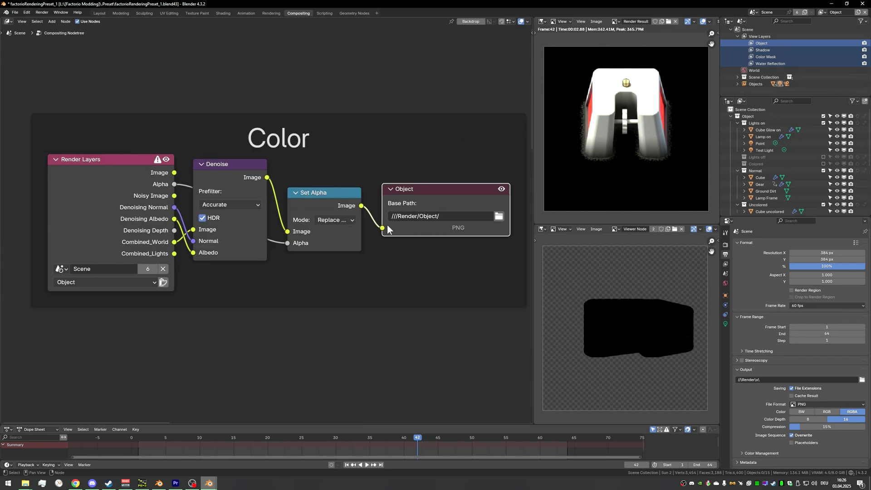
{"action": "key", "text": "m"}
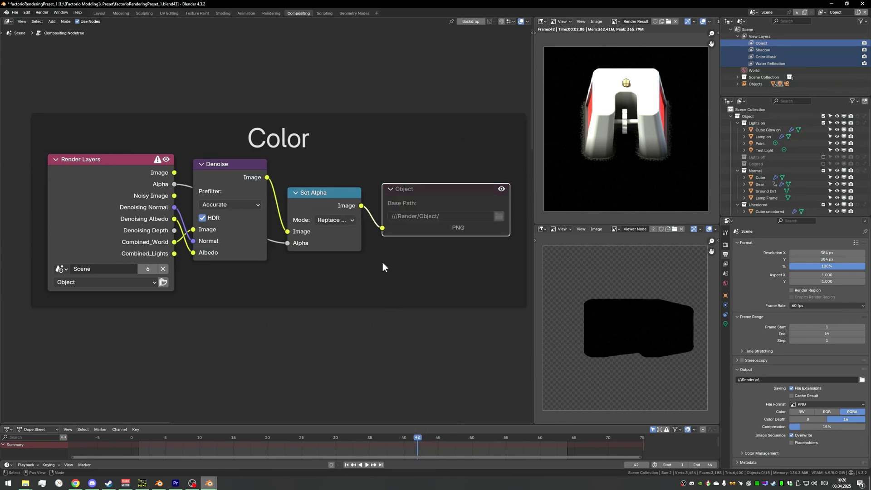
- Turn the Factorio Mute Exports option off and back on for the file output nodes
{"action": "middle_click_drag", "start_coordinate": [408, 273], "coordinate": [244, 241]}
{"action": "key", "text": "n"}
{"action": "scroll", "coordinate": [386, 278], "scroll_direction": "down", "scroll_amount": 15}
{"action": "scroll", "coordinate": [245, 241], "scroll_direction": "down", "scroll_amount": 2}
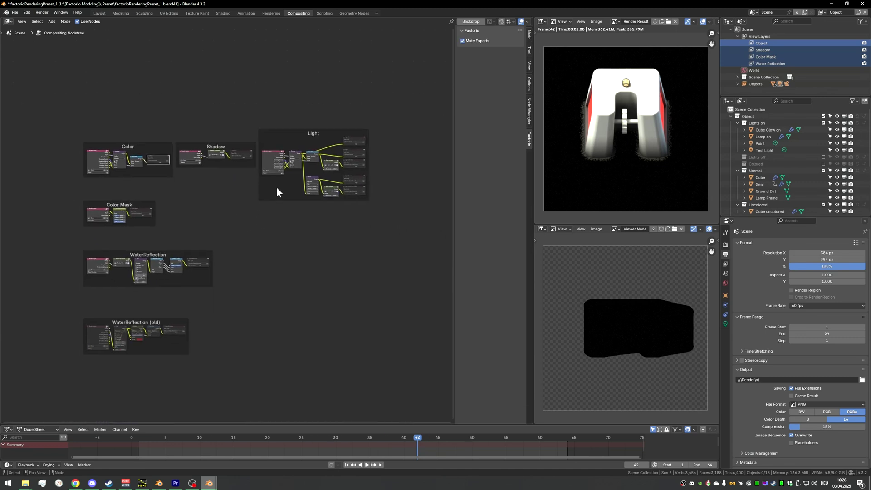
{"action": "left_click", "coordinate": [462, 40]}
{"action": "left_click", "coordinate": [475, 41]}
{"action": "middle_click_drag", "start_coordinate": [316, 179], "coordinate": [326, 225]}
{"action": "scroll", "coordinate": [326, 226], "scroll_direction": "up", "scroll_amount": 3}
{"action": "key", "text": "n"}
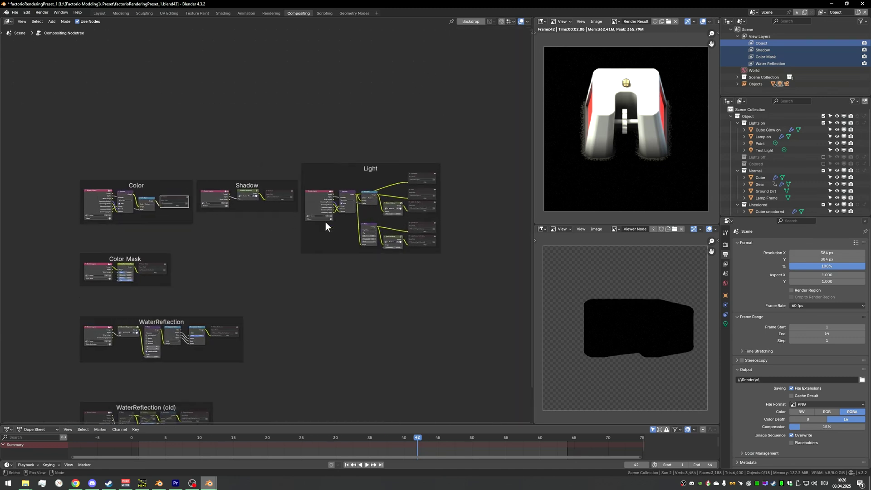
- Examine the Light frame's Light Black, Light, Light with Alpha and Light Glared file output nodes
{"action": "middle_click_drag", "start_coordinate": [289, 269], "coordinate": [296, 197]}
{"action": "scroll", "coordinate": [295, 197], "scroll_direction": "up", "scroll_amount": 1}
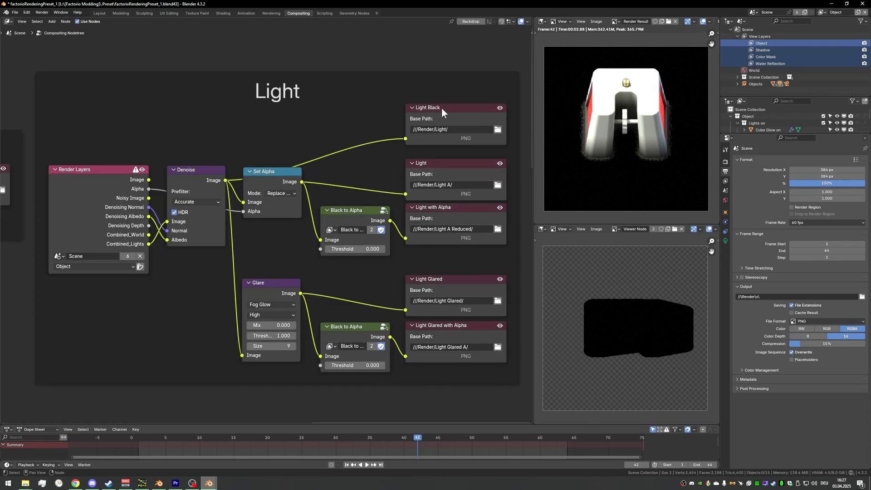
{"action": "left_click", "coordinate": [441, 108]}
{"action": "left_click", "coordinate": [442, 167]}
{"action": "left_click", "coordinate": [441, 207]}
{"action": "left_click", "coordinate": [436, 281]}
- Delete the Light Glared and Light Glared with Alpha output nodes, undo the deletion and clear the selection
{"action": "left_click", "coordinate": [436, 327]}
{"action": "left_click", "coordinate": [455, 280], "text": "shift"}
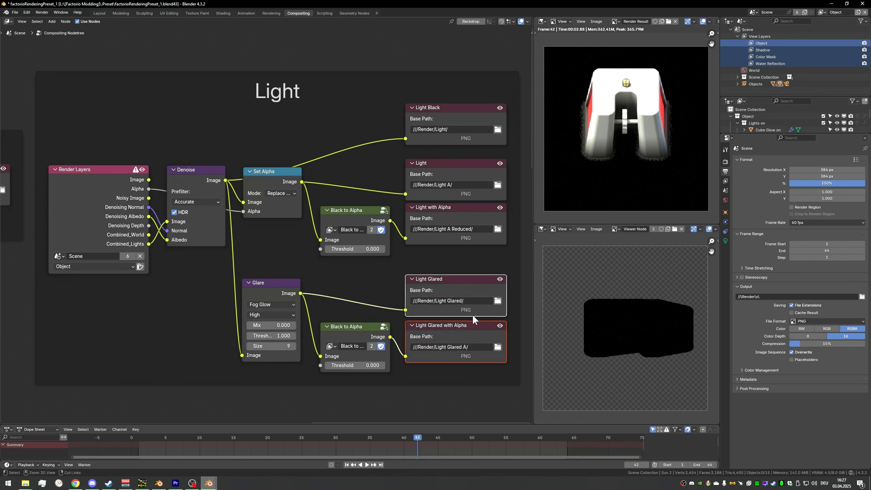
{"action": "key", "text": "ctrl+x"}
{"action": "key", "text": "ctrl+z"}
{"action": "left_click", "coordinate": [394, 150]}
- Go through the five Light outputs in order, from Light Black to Light Glared with Alpha, to compare them
{"action": "left_click", "coordinate": [434, 108]}
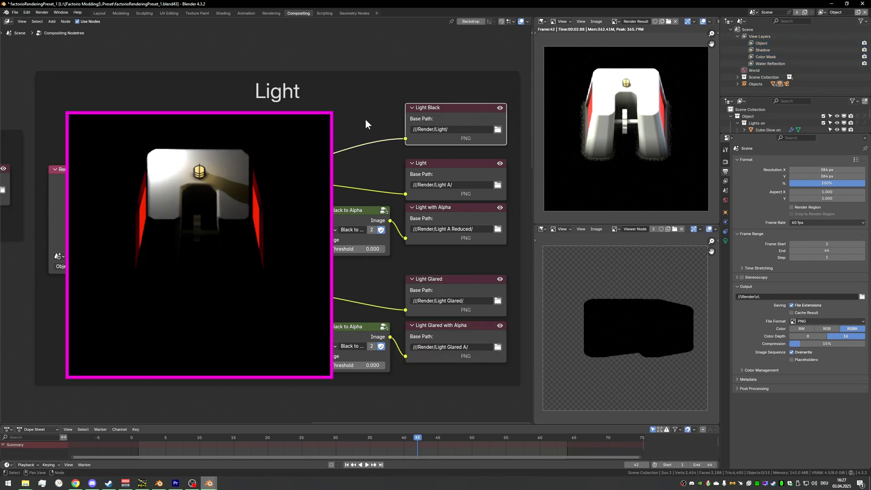
{"action": "left_click", "coordinate": [416, 162]}
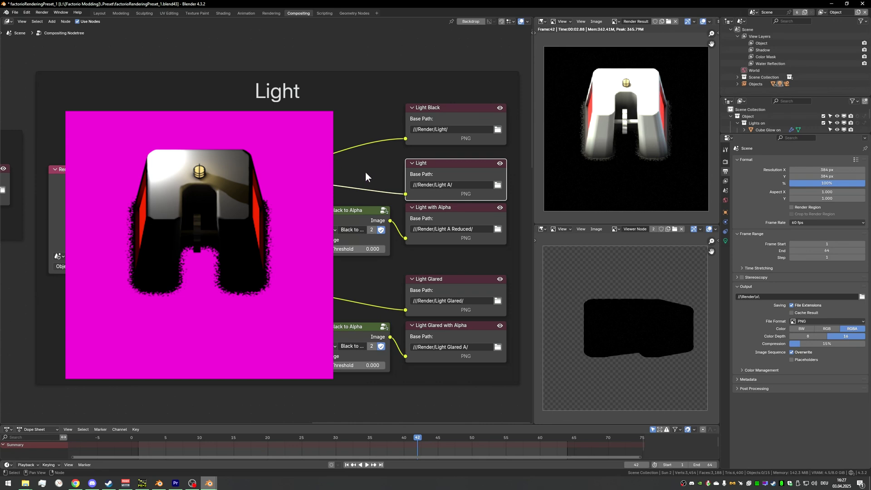
{"action": "left_click", "coordinate": [417, 206]}
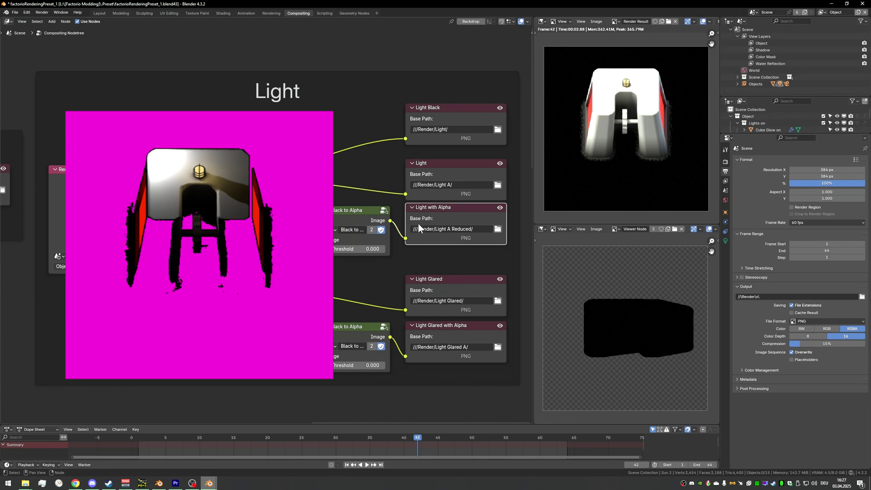
{"action": "left_click", "coordinate": [424, 276]}
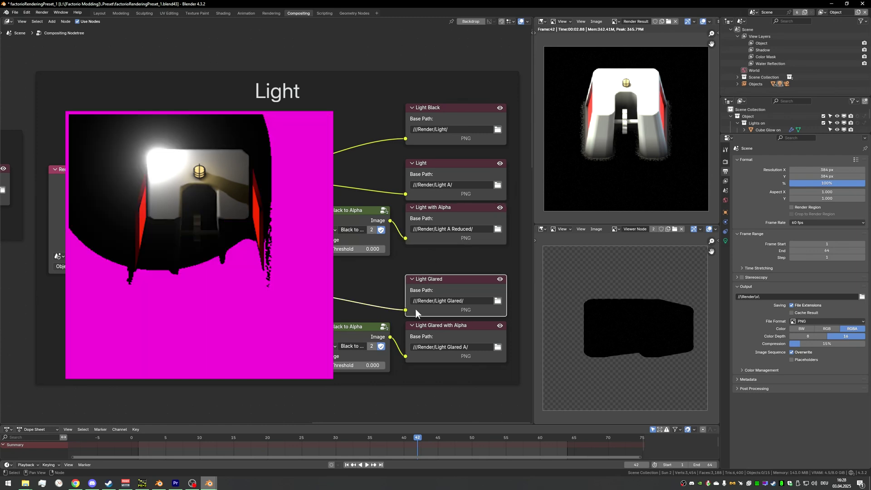
{"action": "left_click", "coordinate": [427, 324]}
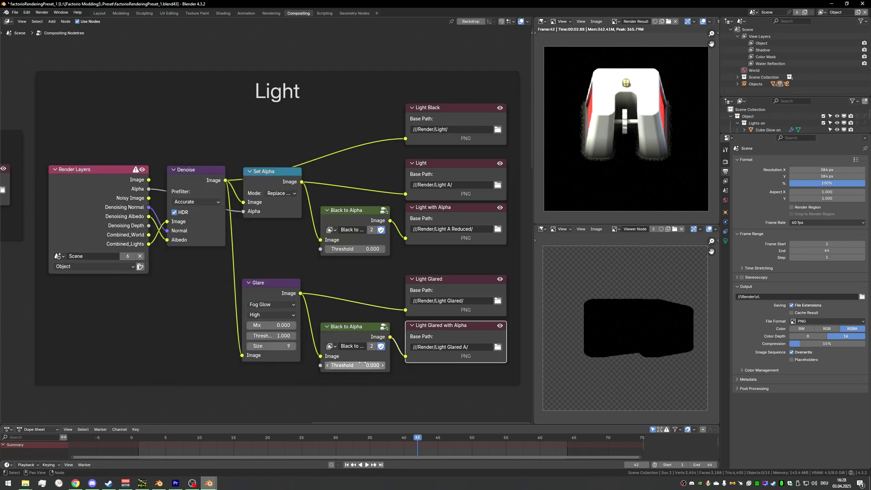
- Examine the node chain in the WaterReflection frame, from Render Layers to the WaterReflection file output
{"action": "scroll", "coordinate": [331, 355], "scroll_direction": "down", "scroll_amount": 9}
{"action": "middle_click_drag", "start_coordinate": [240, 335], "coordinate": [358, 265]}
{"action": "scroll", "coordinate": [281, 268], "scroll_direction": "up", "scroll_amount": 5}
{"action": "middle_click_drag", "start_coordinate": [219, 272], "coordinate": [270, 231]}
{"action": "scroll", "coordinate": [277, 223], "scroll_direction": "up", "scroll_amount": 2}
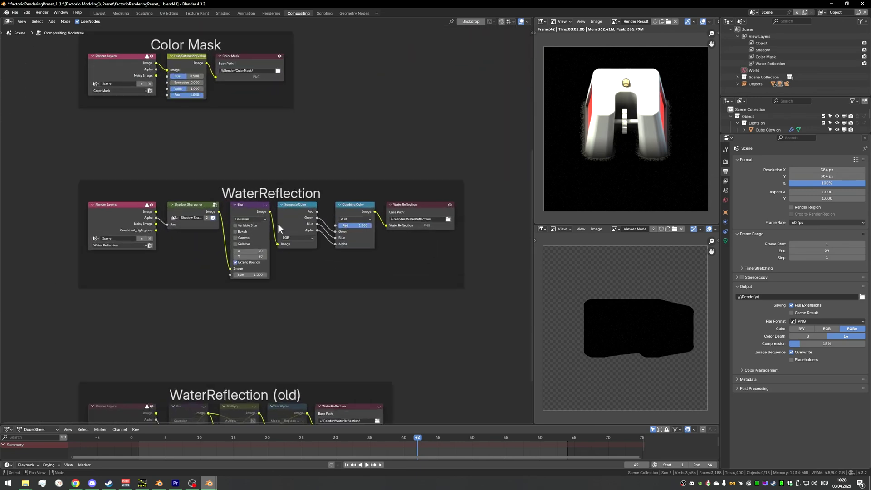
{"action": "scroll", "coordinate": [278, 223], "scroll_direction": "up", "scroll_amount": 2}
{"action": "scroll", "coordinate": [278, 224], "scroll_direction": "down", "scroll_amount": 1}
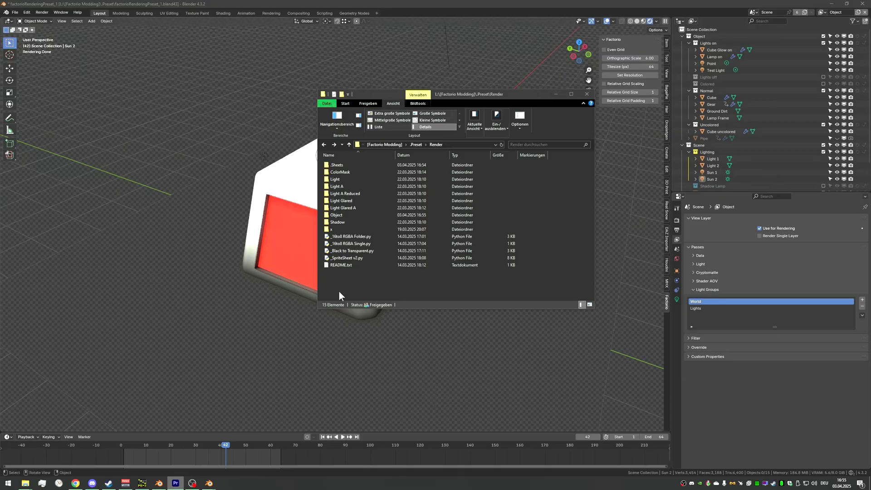
- In the file explorer's Render folder, process the Object folder with the _16to8 RGBA Folder.py script
{"action": "left_click", "coordinate": [348, 285]}
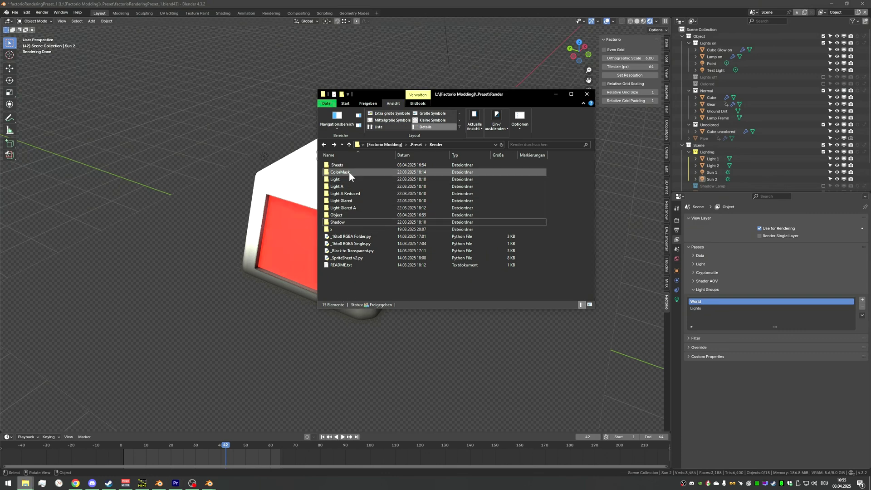
{"action": "left_click_drag", "start_coordinate": [557, 167], "coordinate": [380, 237]}
{"action": "left_click", "coordinate": [345, 215]}
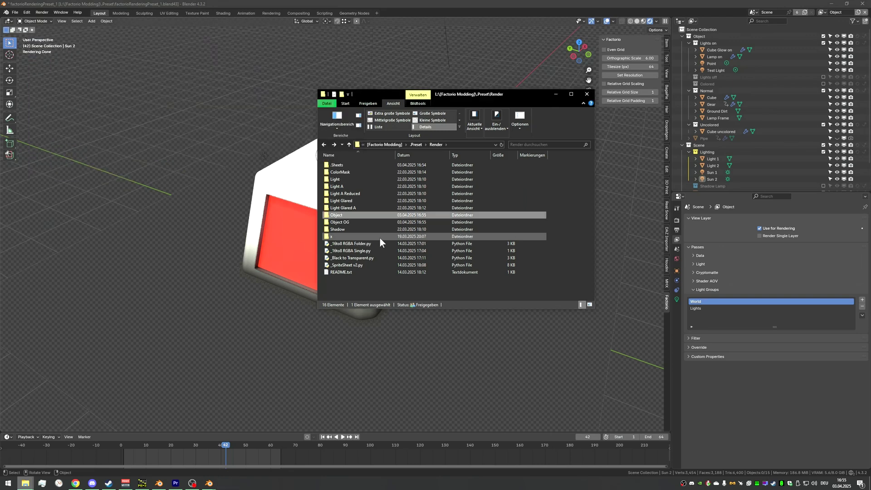
- Compare the contents of the Object OG and Object folders, and delete the Object OG folder
{"action": "double_click", "coordinate": [350, 222]}
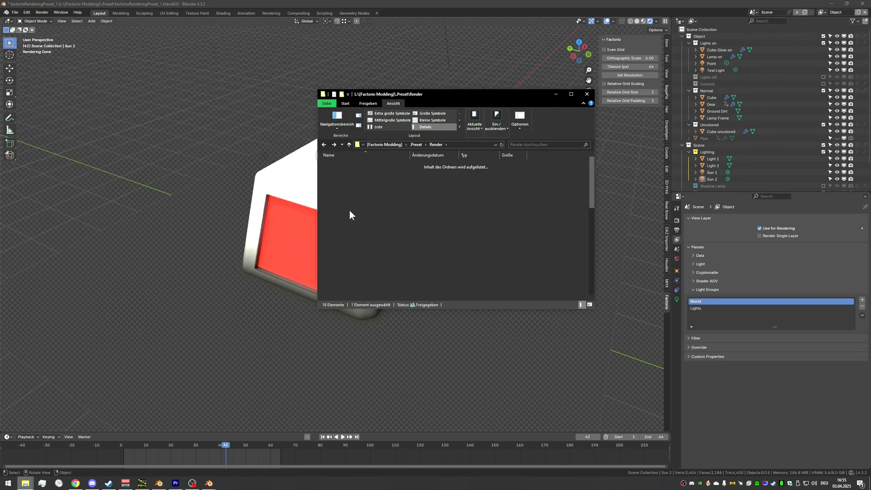
{"action": "left_click", "coordinate": [324, 144]}
{"action": "double_click", "coordinate": [349, 214]}
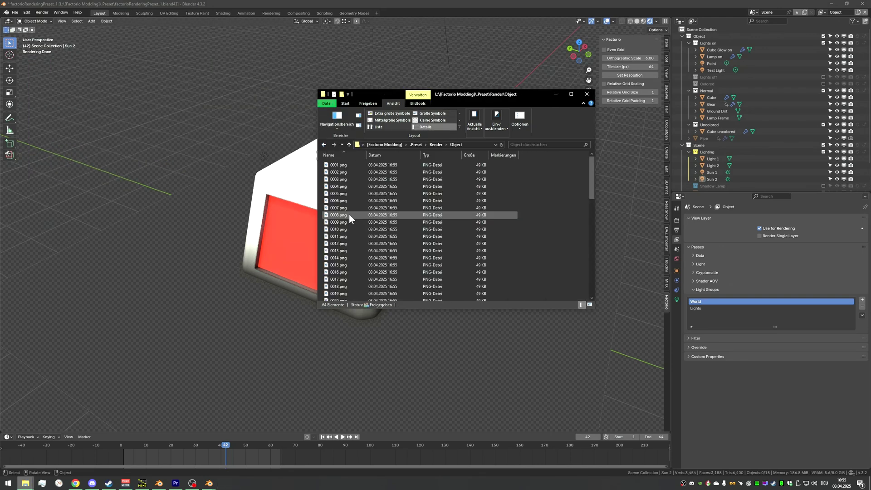
{"action": "left_click", "coordinate": [326, 144]}
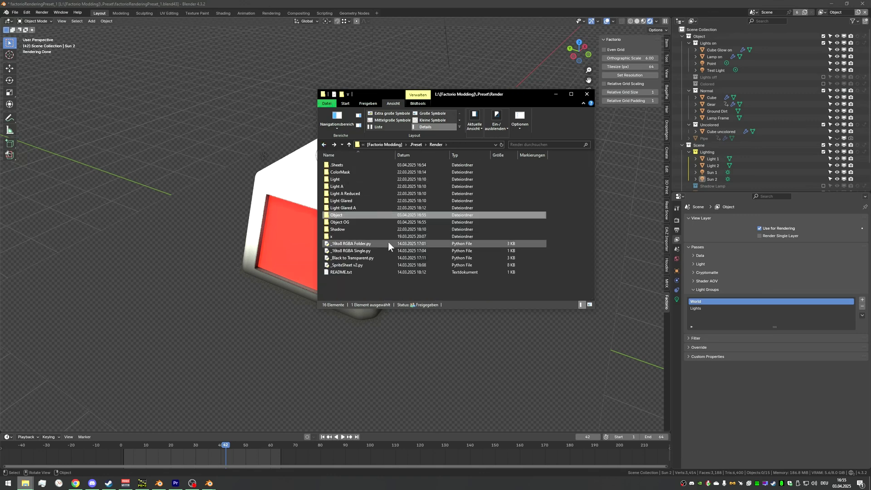
{"action": "left_click", "coordinate": [364, 221]}
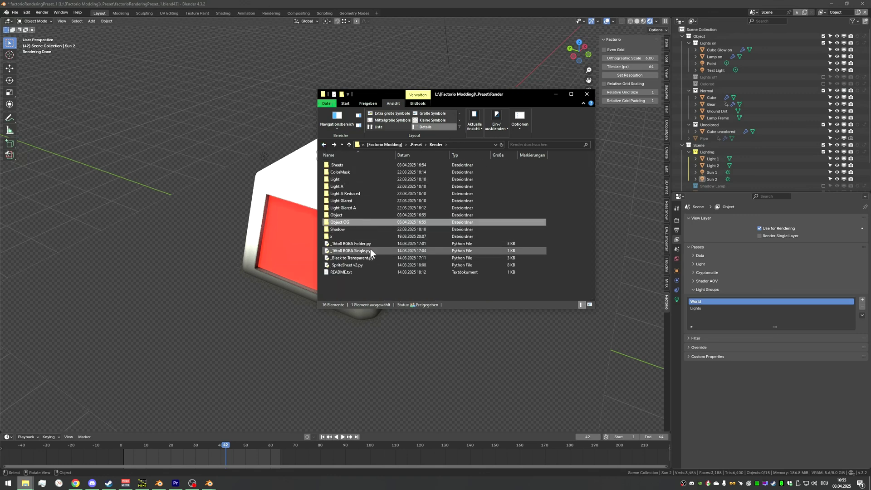
{"action": "key", "text": "Delete"}
- Convert WaterReflection.png in the Render folder with the _16to8 RGBA Single.py script
{"action": "key", "text": "ctrl+z"}
{"action": "left_click", "coordinate": [369, 274]}
{"action": "left_click_drag", "start_coordinate": [362, 273], "coordinate": [372, 246]}
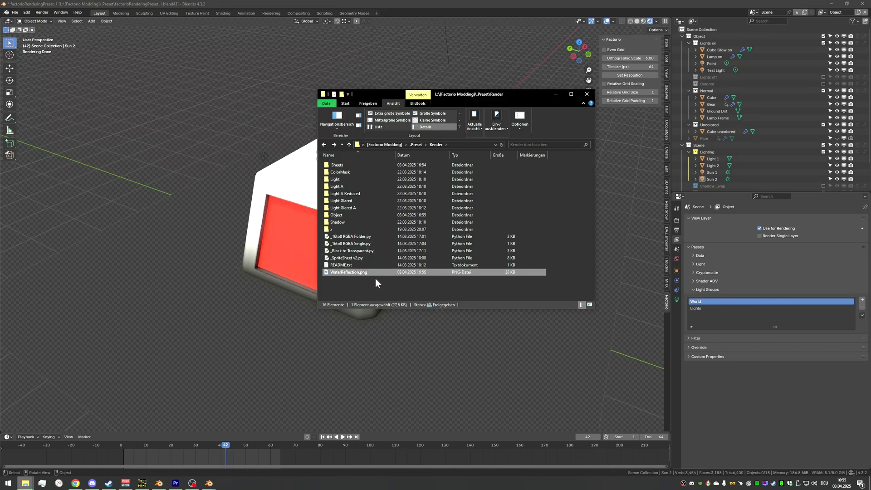
- Read the script notes in README.txt, close the file, and check _Black to Transparent.py and the Light Glared A folder
{"action": "double_click", "coordinate": [349, 266]}
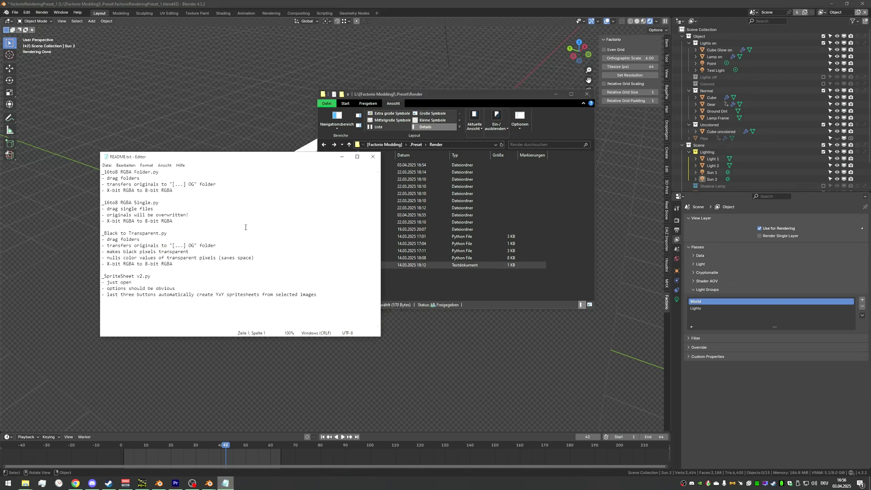
{"action": "key", "text": "alt+F4"}
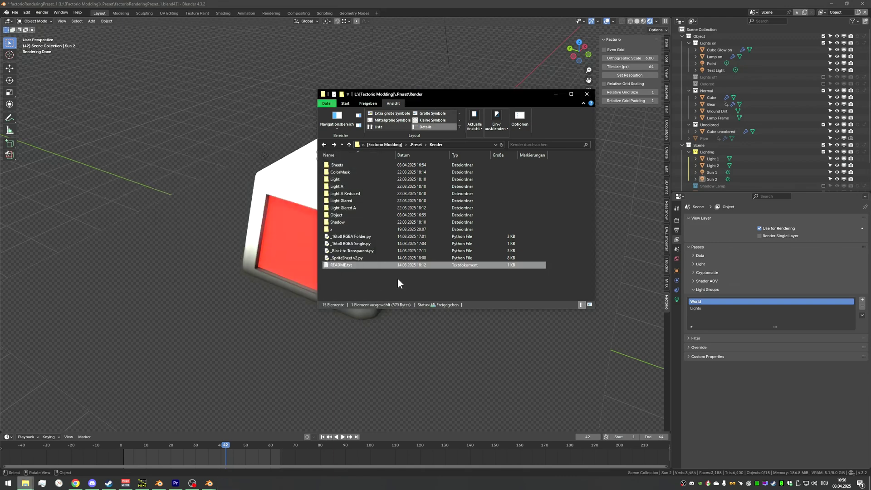
{"action": "left_click", "coordinate": [366, 250]}
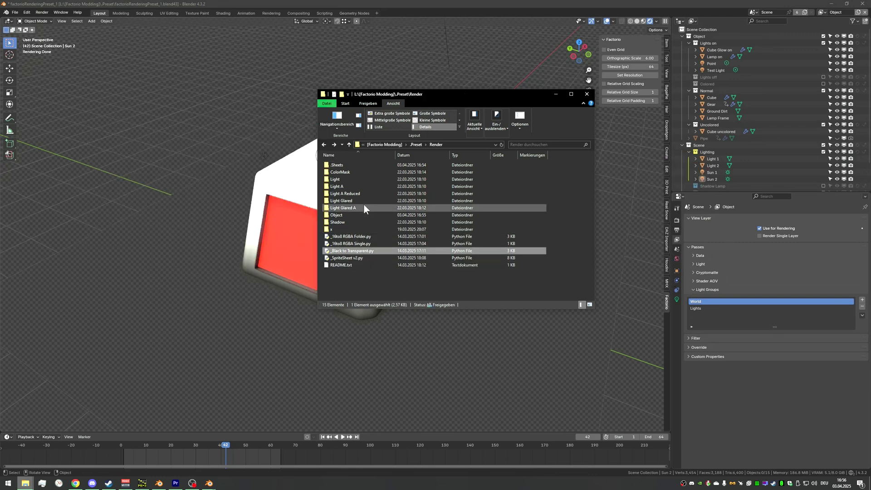
{"action": "mouse_move", "coordinate": [363, 206]}
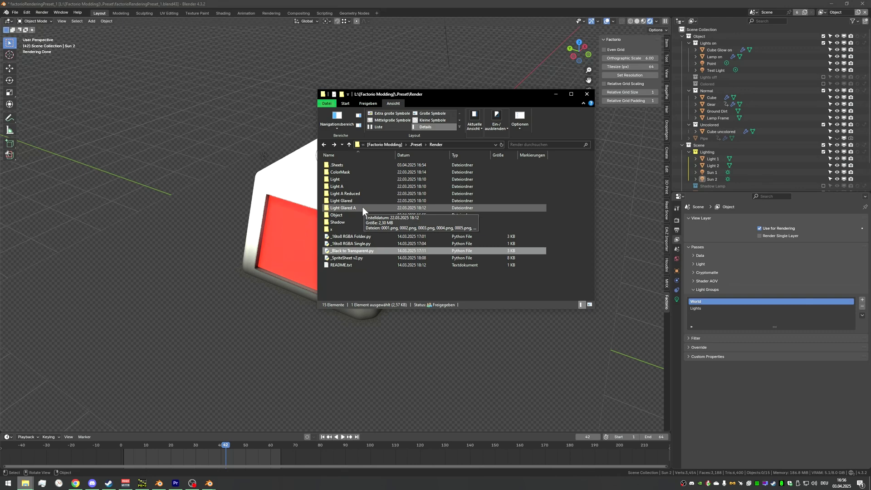
- Launch _SpriteSheet v2.py and copy the Render folder's path
{"action": "left_click", "coordinate": [379, 274]}
{"action": "double_click", "coordinate": [369, 258]}
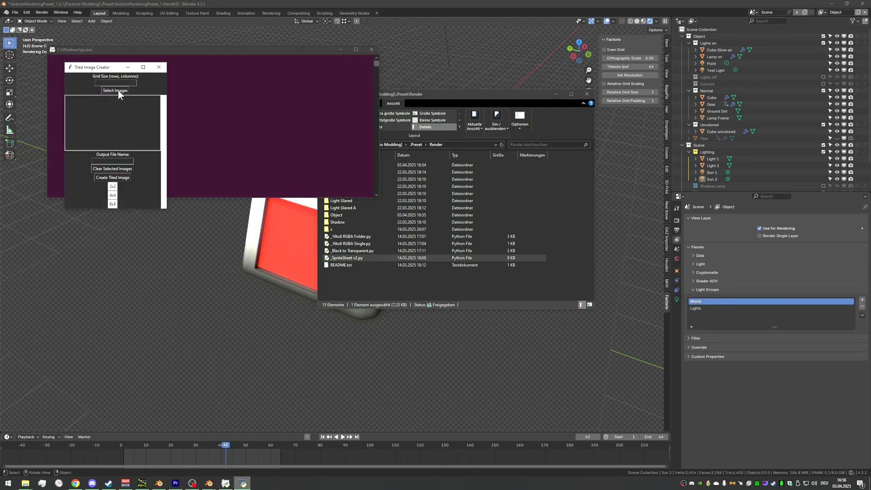
{"action": "left_click", "coordinate": [466, 145]}
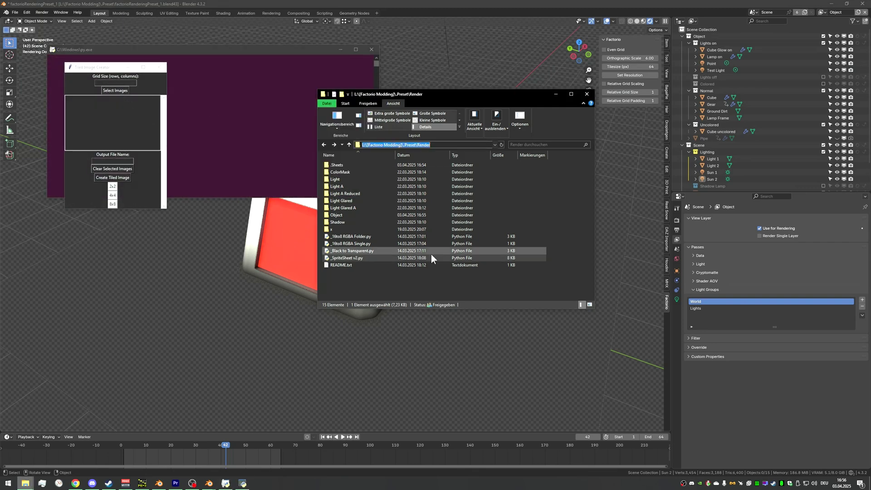
{"action": "left_click", "coordinate": [415, 284]}
- Load all the PNG images from the Render folder's Object subfolder into the Tiled Image Creator
{"action": "left_click", "coordinate": [114, 90]}
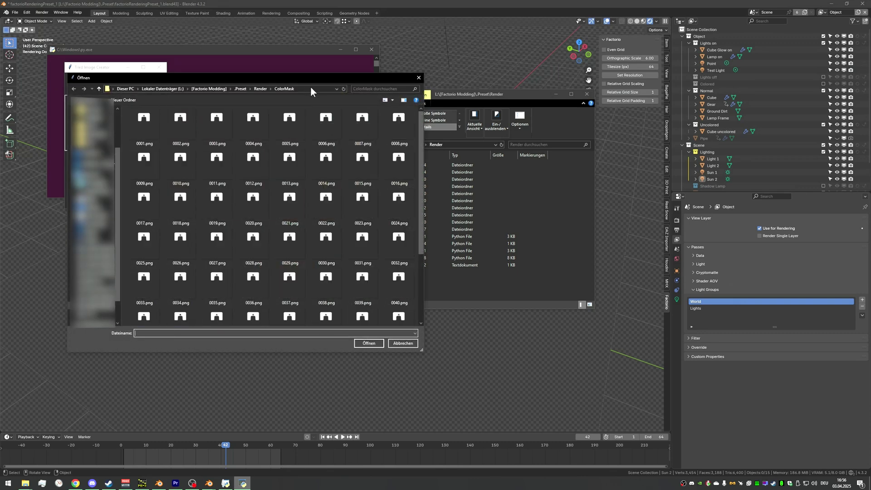
{"action": "left_click", "coordinate": [311, 87]}
{"action": "key", "text": "ctrl+v"}
{"action": "key", "text": "Return"}
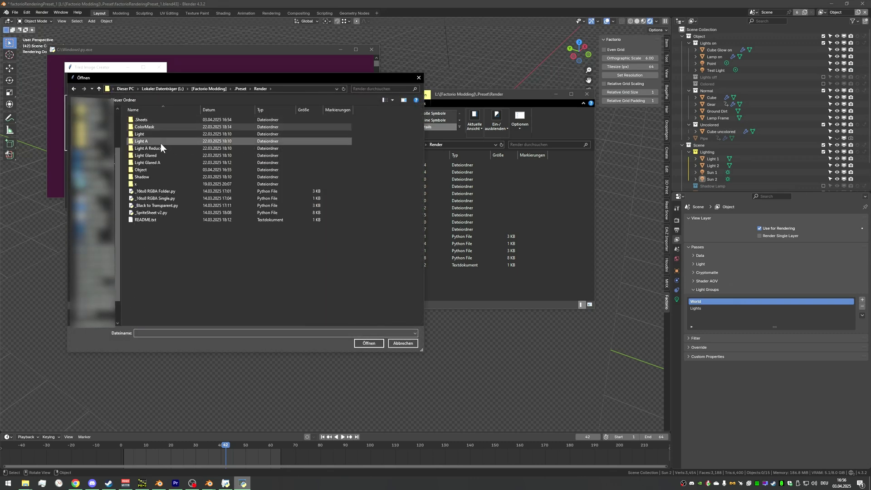
{"action": "double_click", "coordinate": [150, 172]}
{"action": "key", "text": "ctrl+a"}
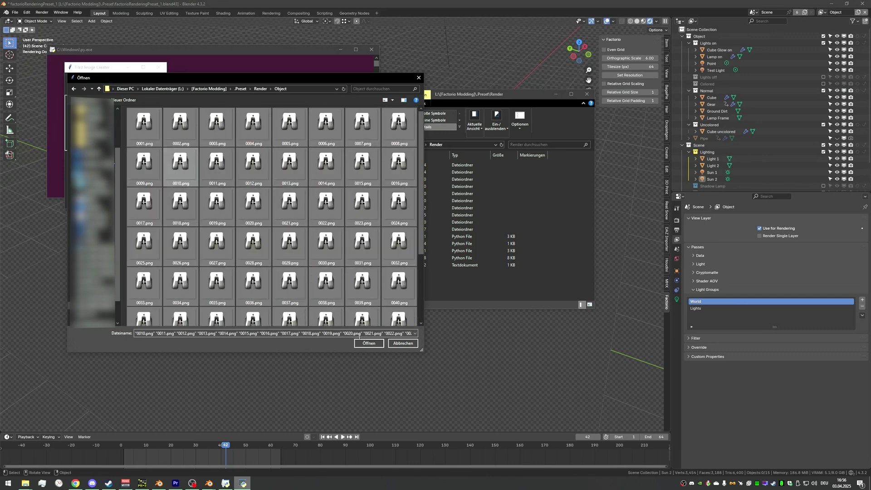
{"action": "left_click", "coordinate": [362, 343]}
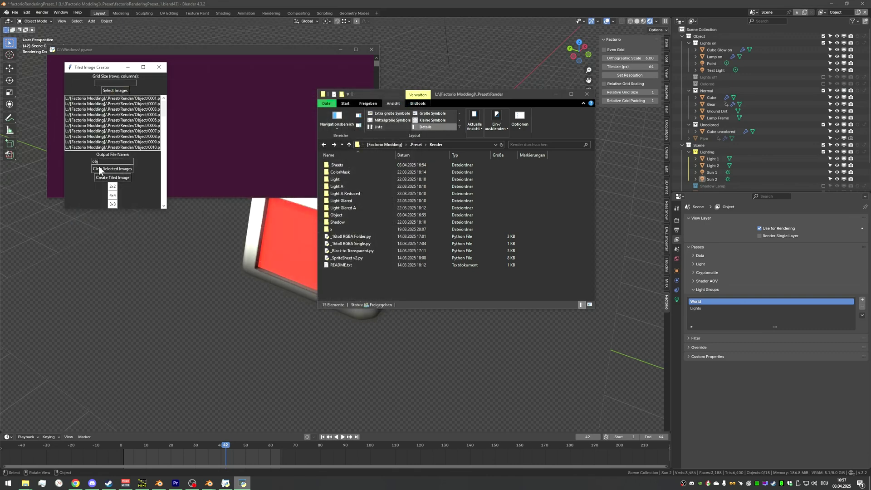
- Create an 8x8 tiled image with the output name object from the loaded images, and view the resulting PNG
{"action": "left_click", "coordinate": [112, 204]}
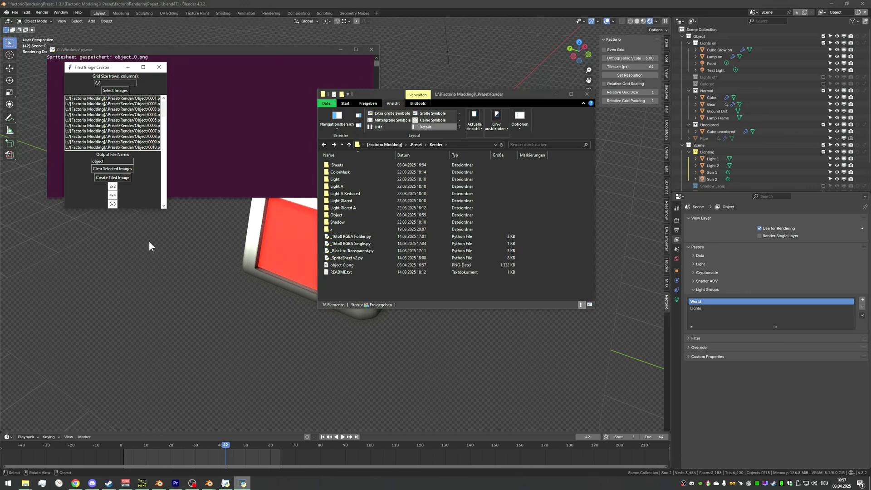
{"action": "left_click", "coordinate": [335, 266]}
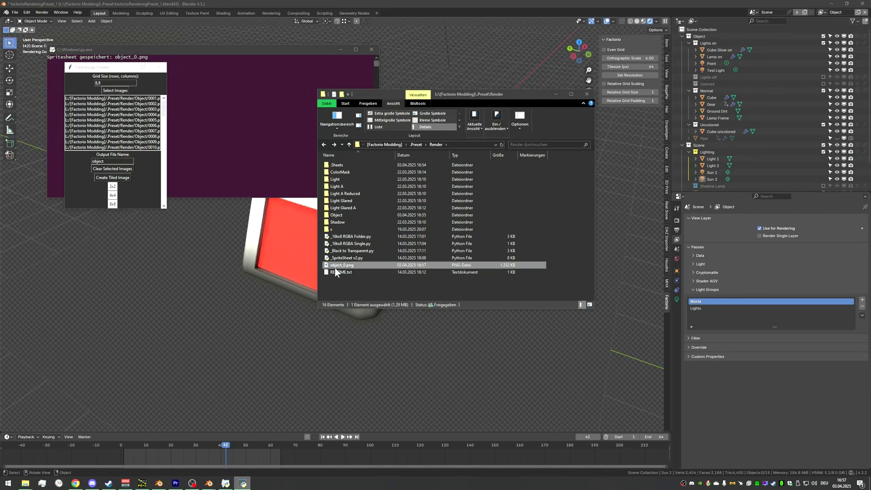
{"action": "double_click", "coordinate": [335, 267]}
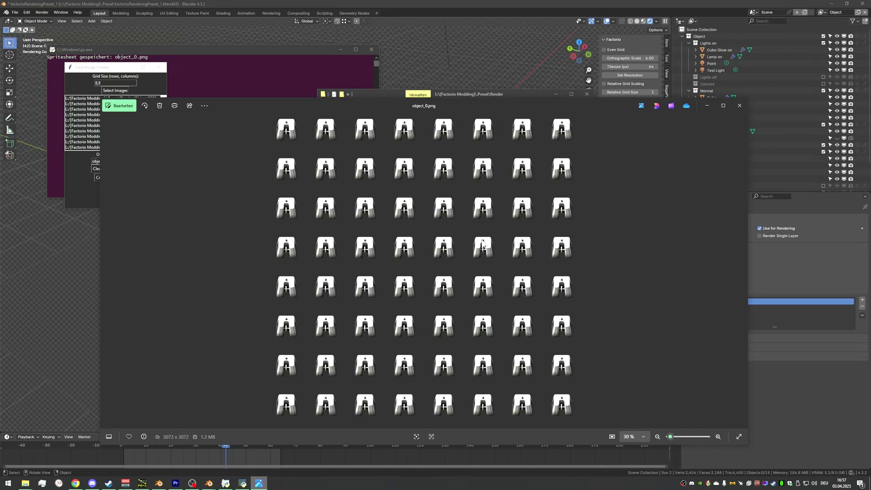
{"action": "left_click", "coordinate": [739, 105]}
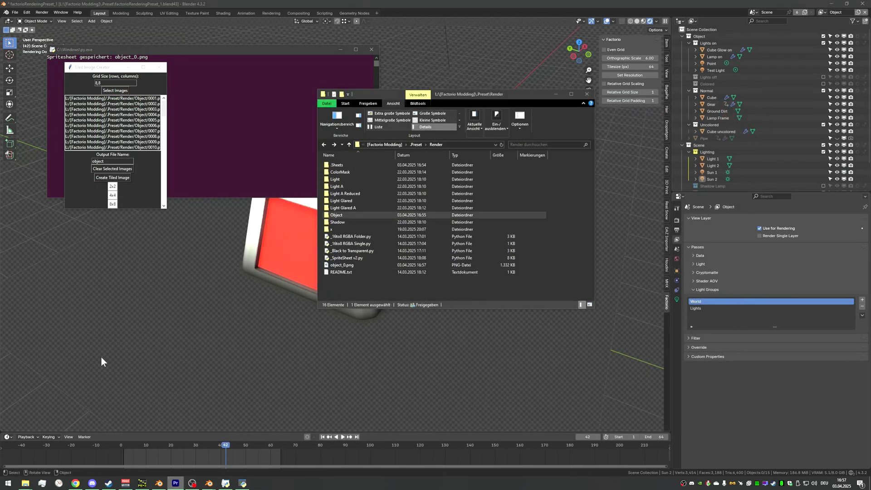
- Examine the rendered frames in the Light and Light A folders as large thumbnails
{"action": "double_click", "coordinate": [343, 181]}
{"action": "left_click", "coordinate": [433, 113]}
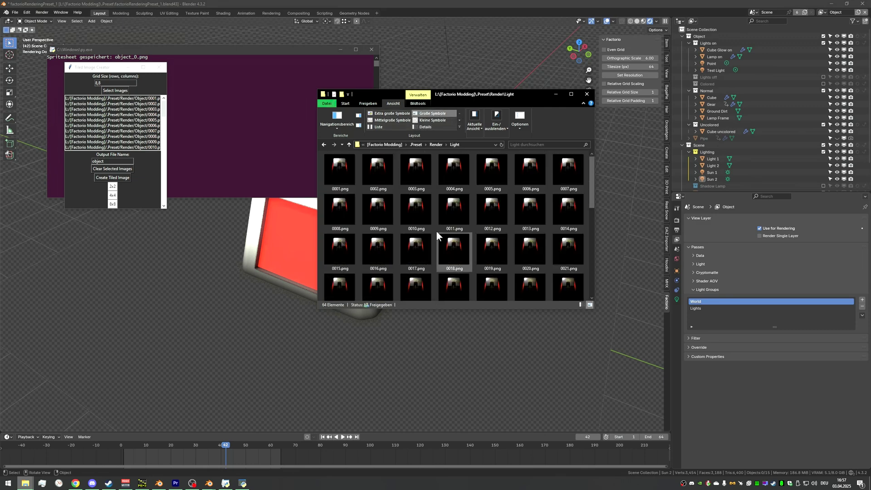
{"action": "key", "text": "Down"}
{"action": "key", "text": "Return"}
{"action": "left_click", "coordinate": [424, 115]}
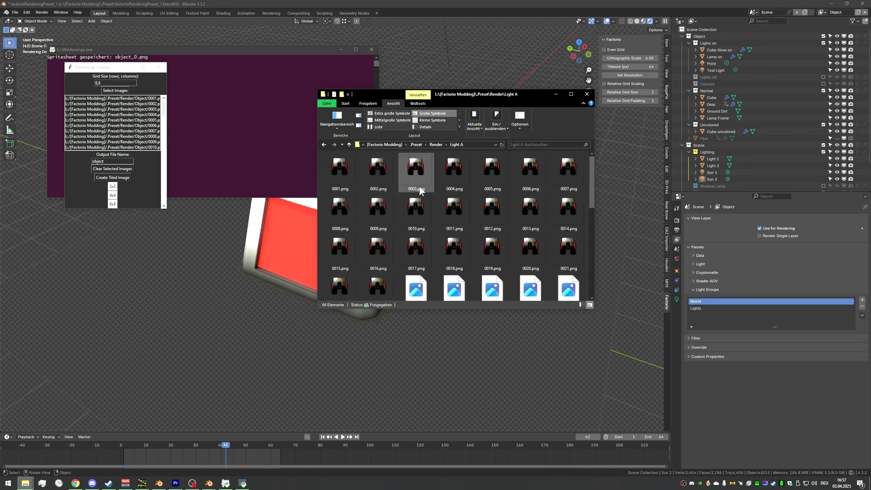
{"action": "key", "text": "alt+Left"}
- Examine the rendered frames in the Light A Reduced, Light Glared and Light Glared A folders
{"action": "key", "text": "Down"}
{"action": "key", "text": "Return"}
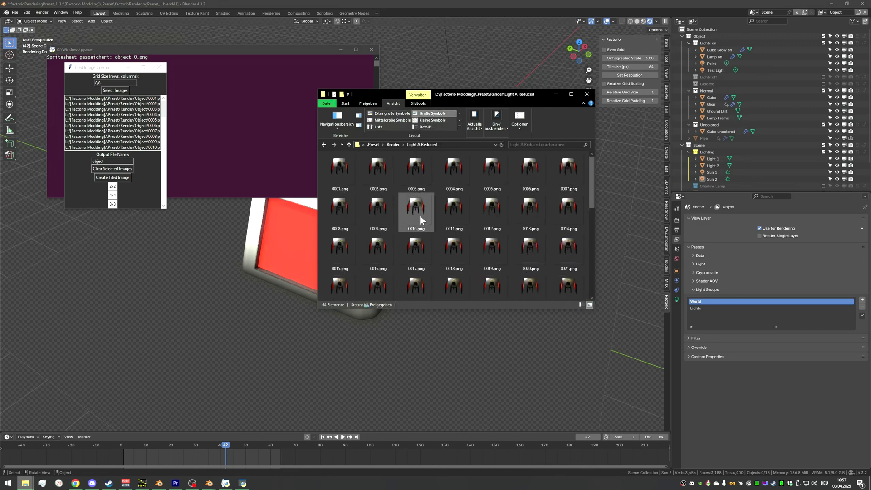
{"action": "key", "text": "alt+Left"}
{"action": "key", "text": "Down"}
{"action": "key", "text": "Return"}
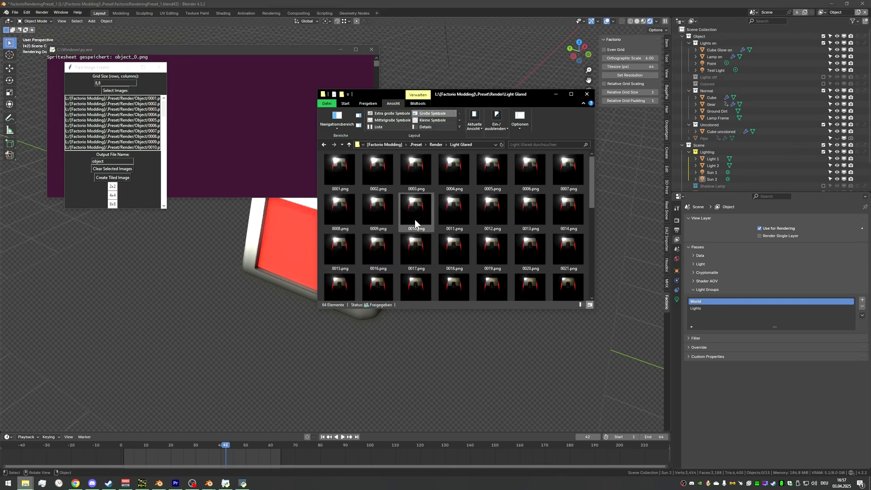
{"action": "key", "text": "alt+Left"}
{"action": "key", "text": "Down"}
{"action": "key", "text": "Return"}
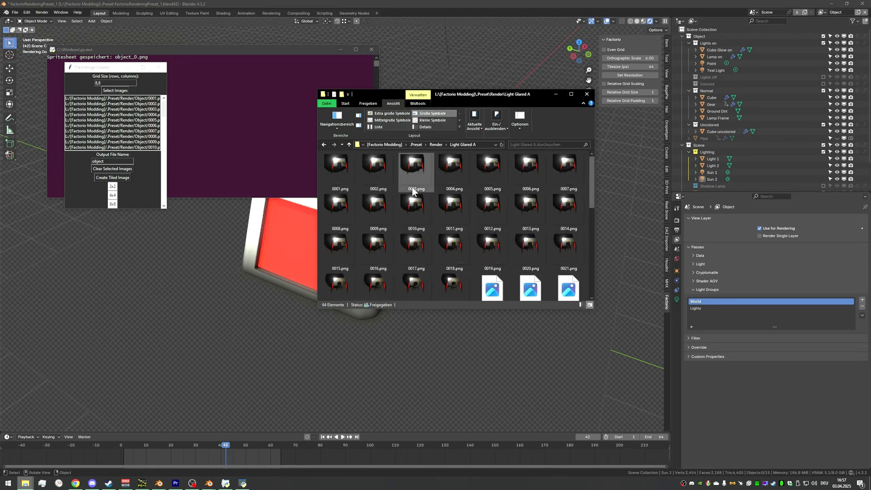
{"action": "key", "text": "alt+Left"}
- List the .Sheets folder's files in detail with full names, and select the five light sprite sheets
{"action": "double_click", "coordinate": [350, 165]}
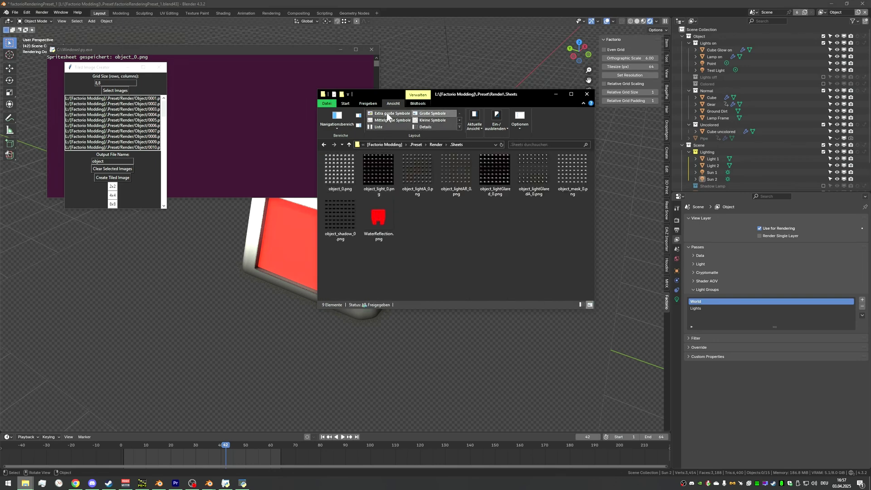
{"action": "left_click", "coordinate": [419, 129]}
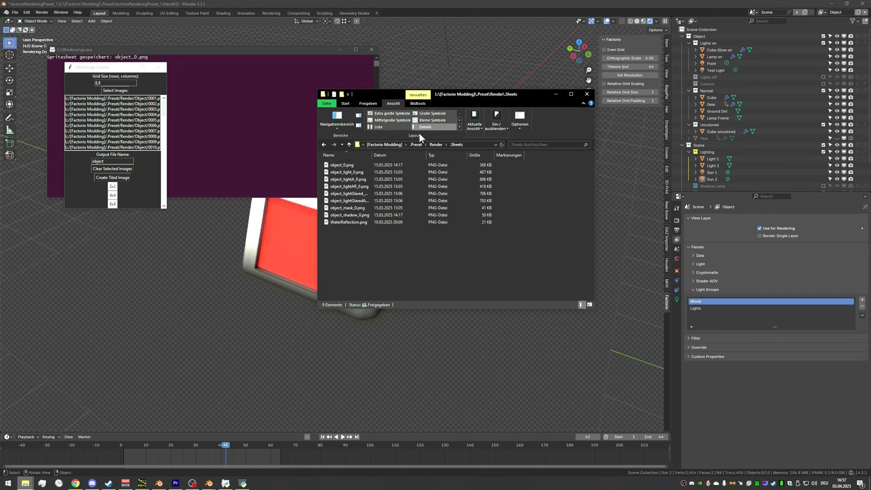
{"action": "double_click", "coordinate": [372, 155]}
{"action": "left_click_drag", "start_coordinate": [379, 168], "coordinate": [367, 200]}
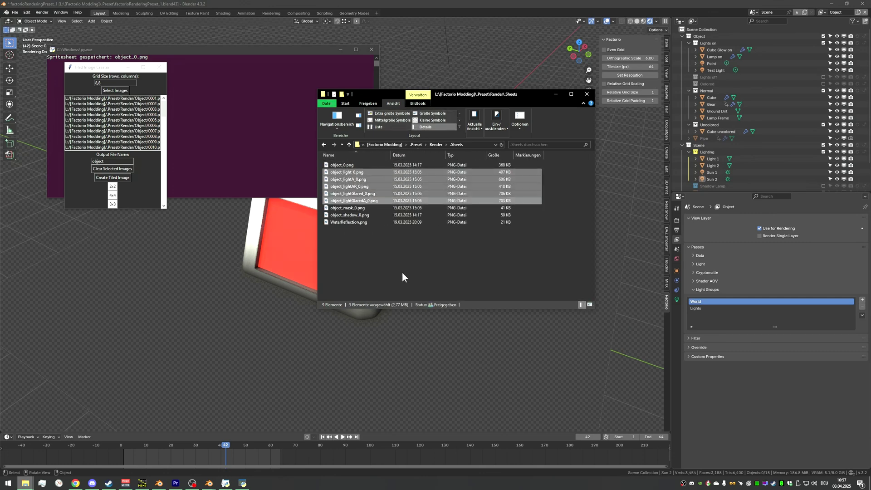